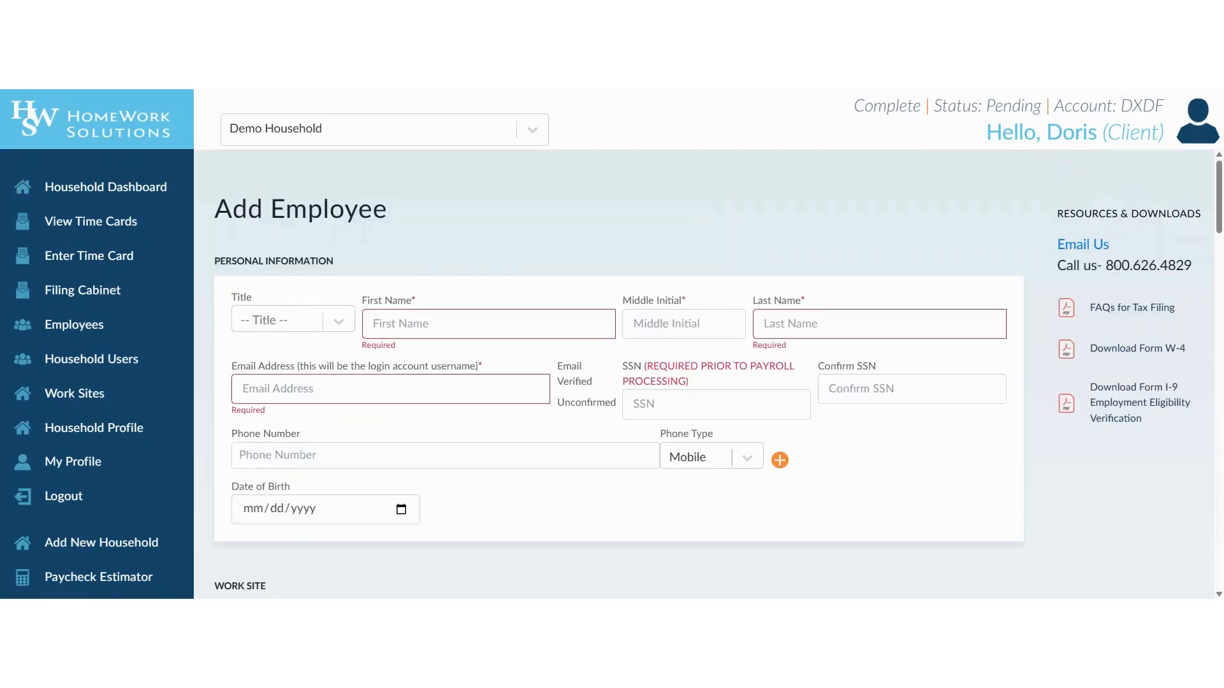
# Scroll down the Demo Household dashboard to reach the Employees section
pyautogui.scroll(-1, 574, 532)
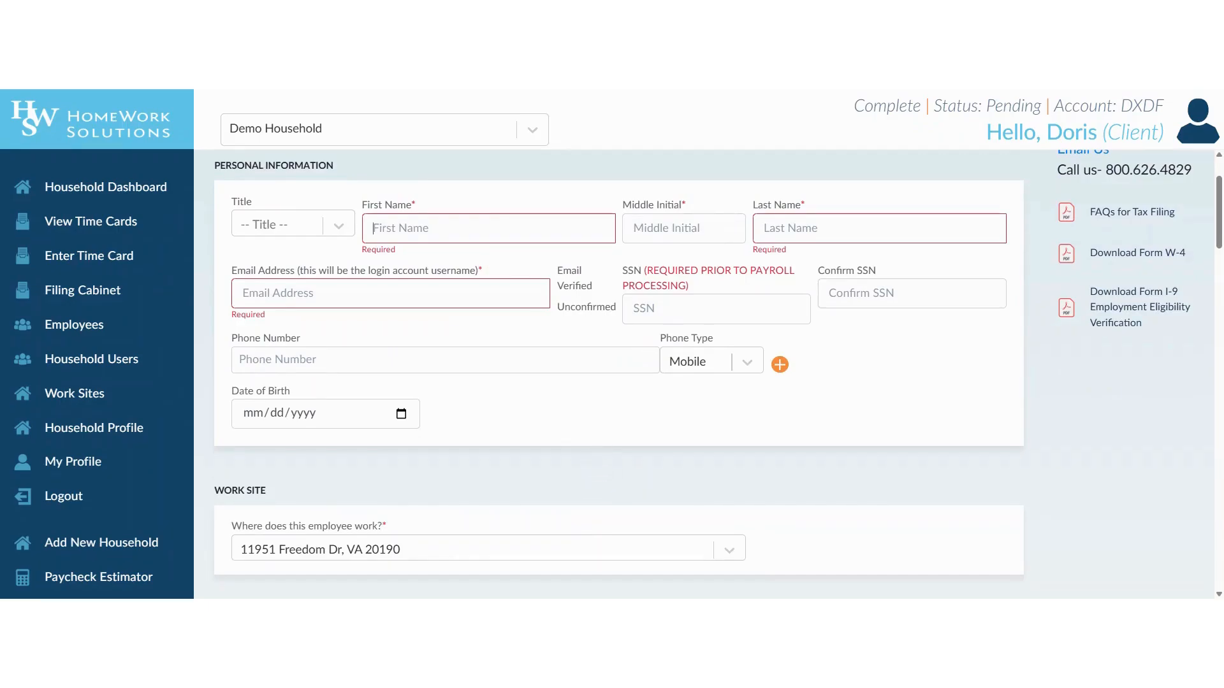
# Enter the employee's first name, last name and Gmail login address, leaving Middle Initial empty
pyautogui.write('Hen')
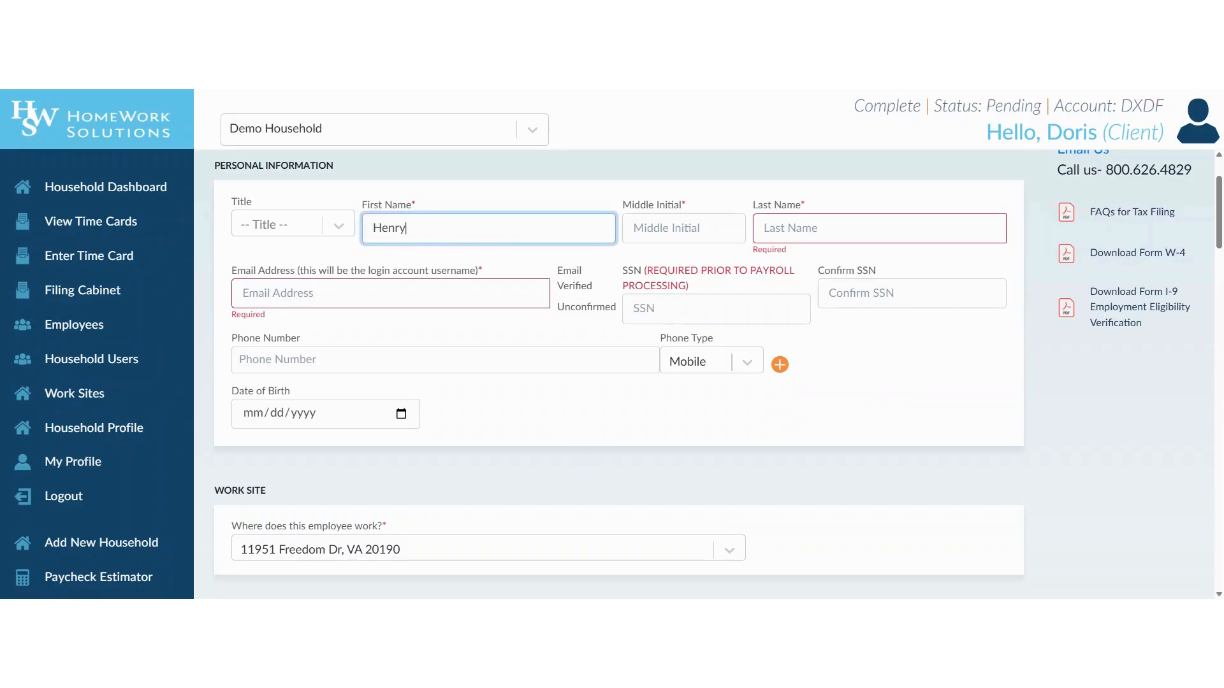
pyautogui.write('ry')
pyautogui.press('Tab')
pyautogui.write('H')
pyautogui.press('BackSpace')
pyautogui.press('Tab')
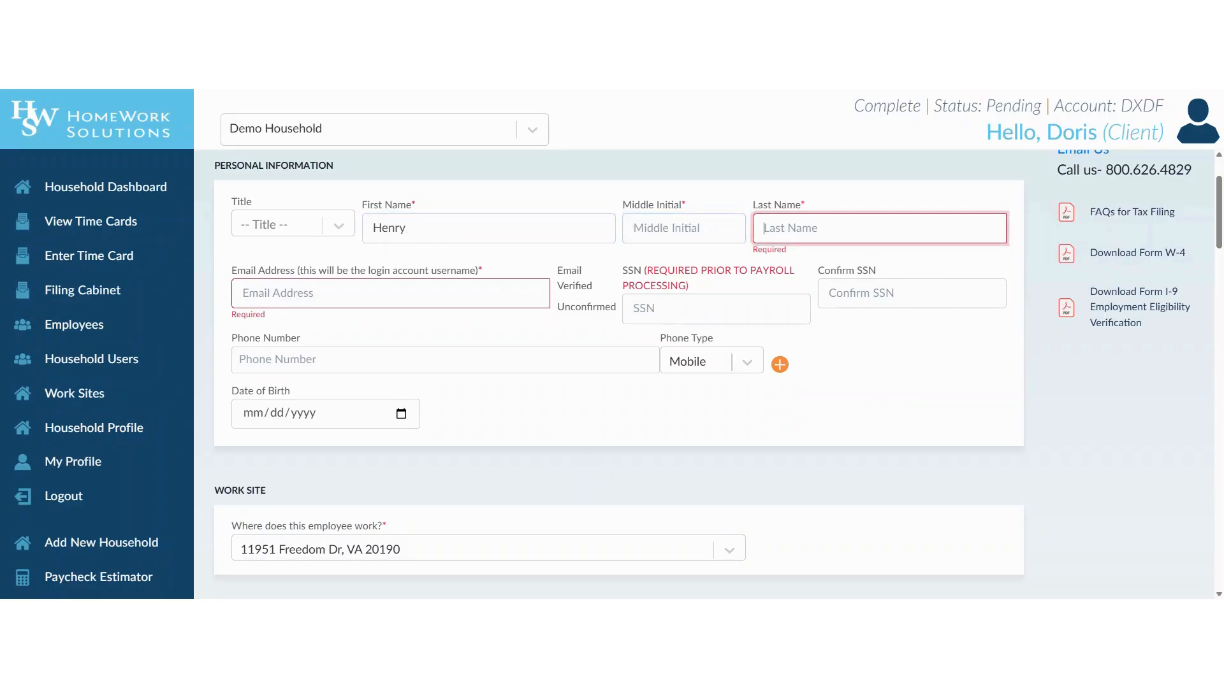
pyautogui.write('Housekeeper')
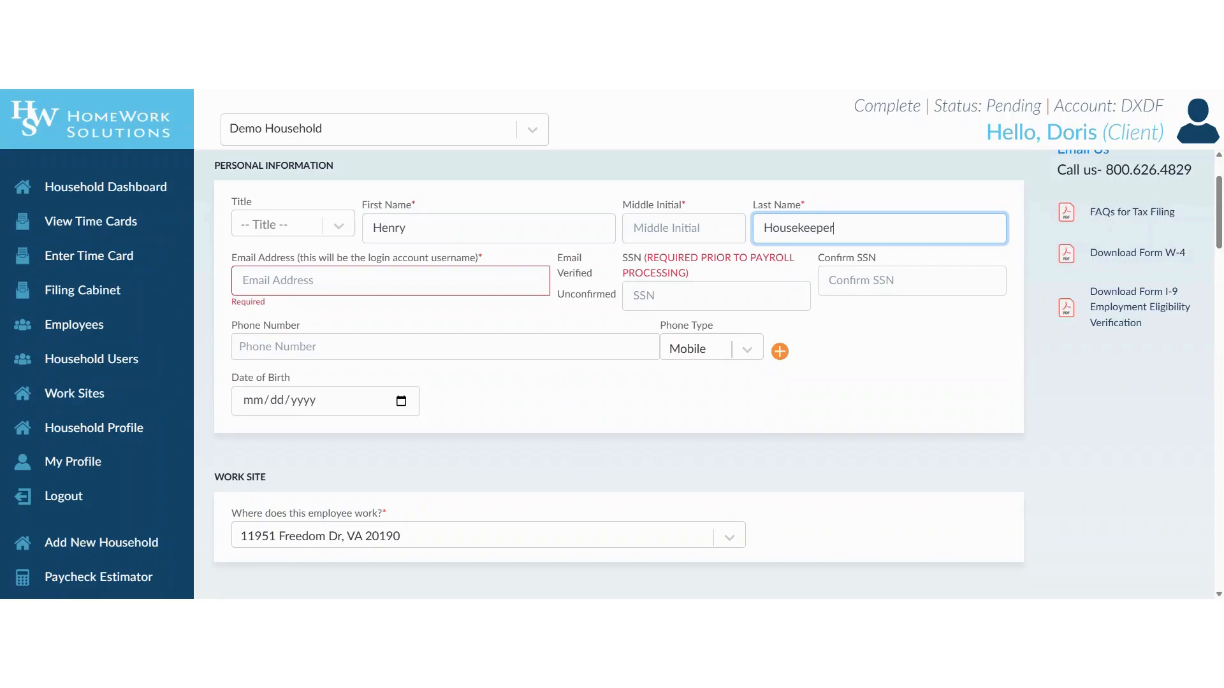
pyautogui.press('Tab')
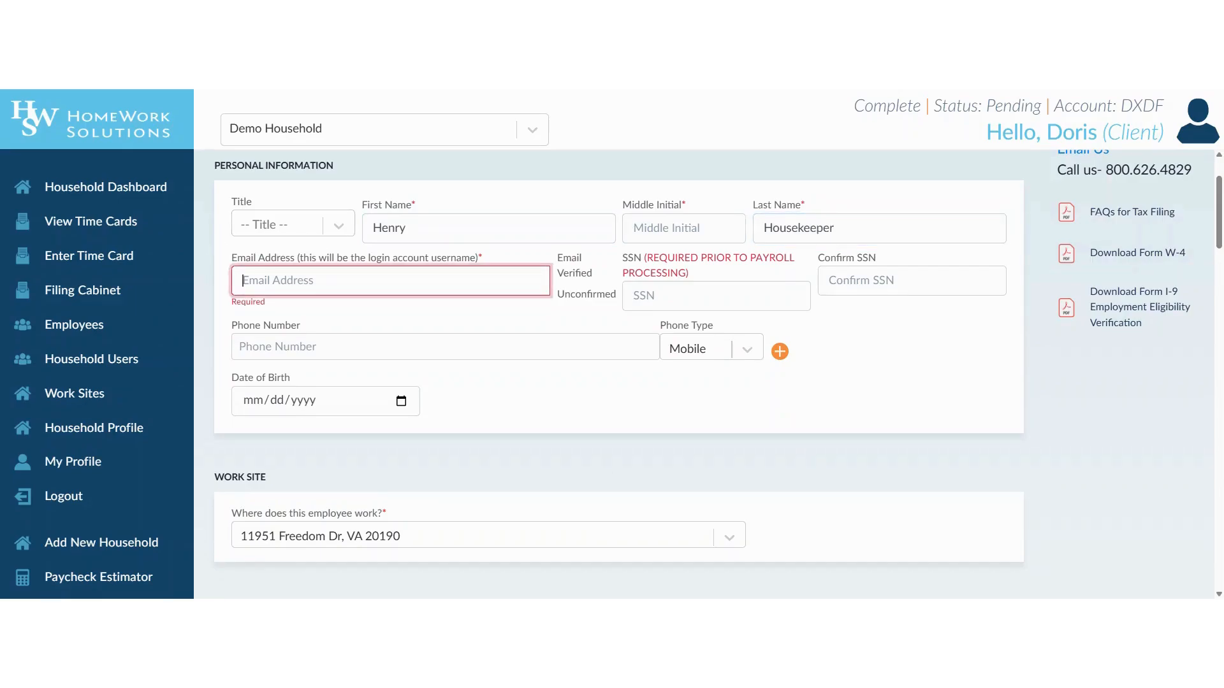
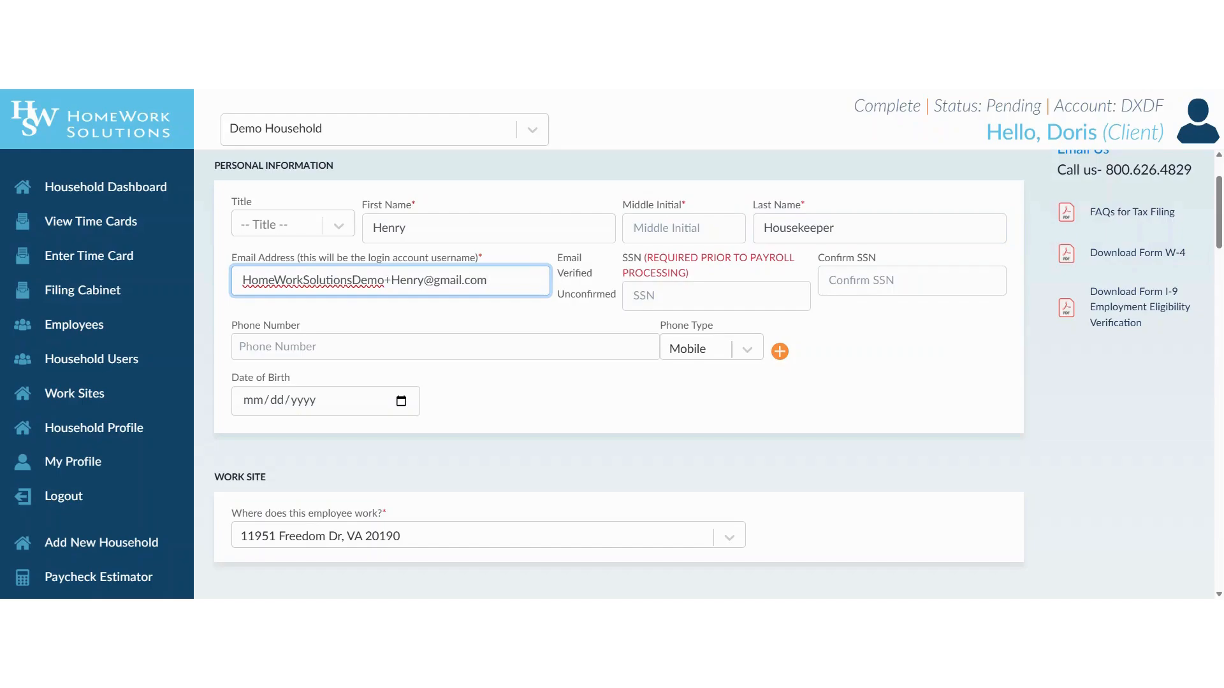
pyautogui.click(585, 403)
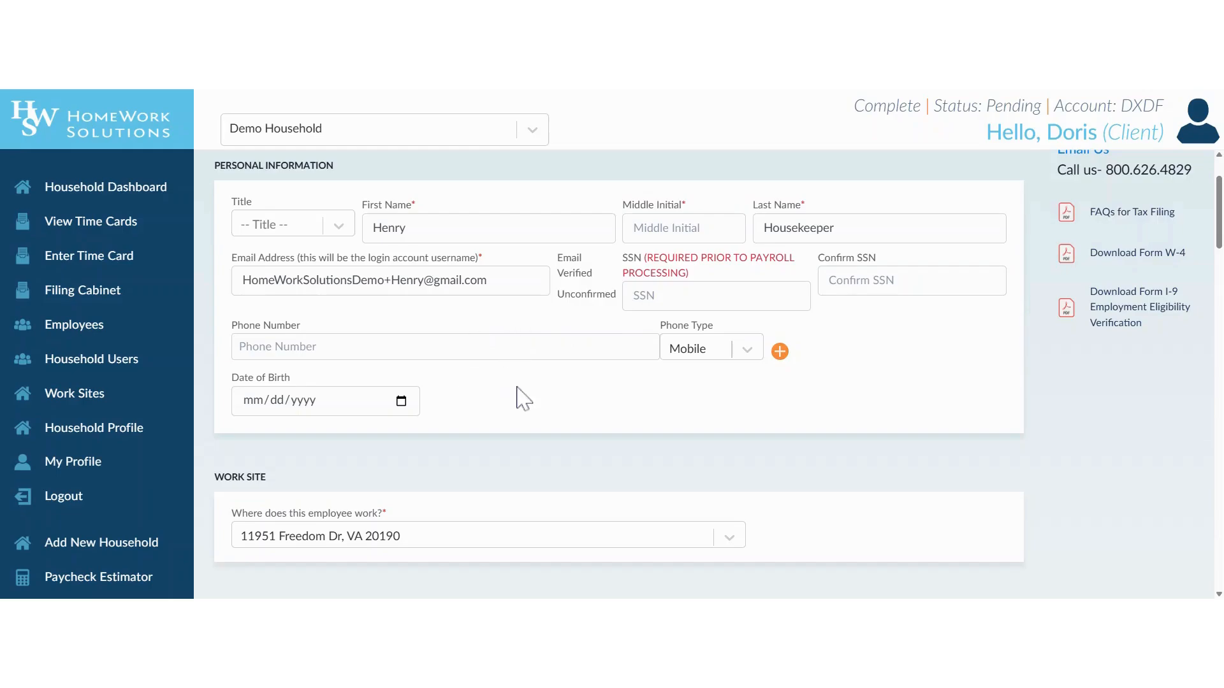
pyautogui.scroll(-3, 524, 399)
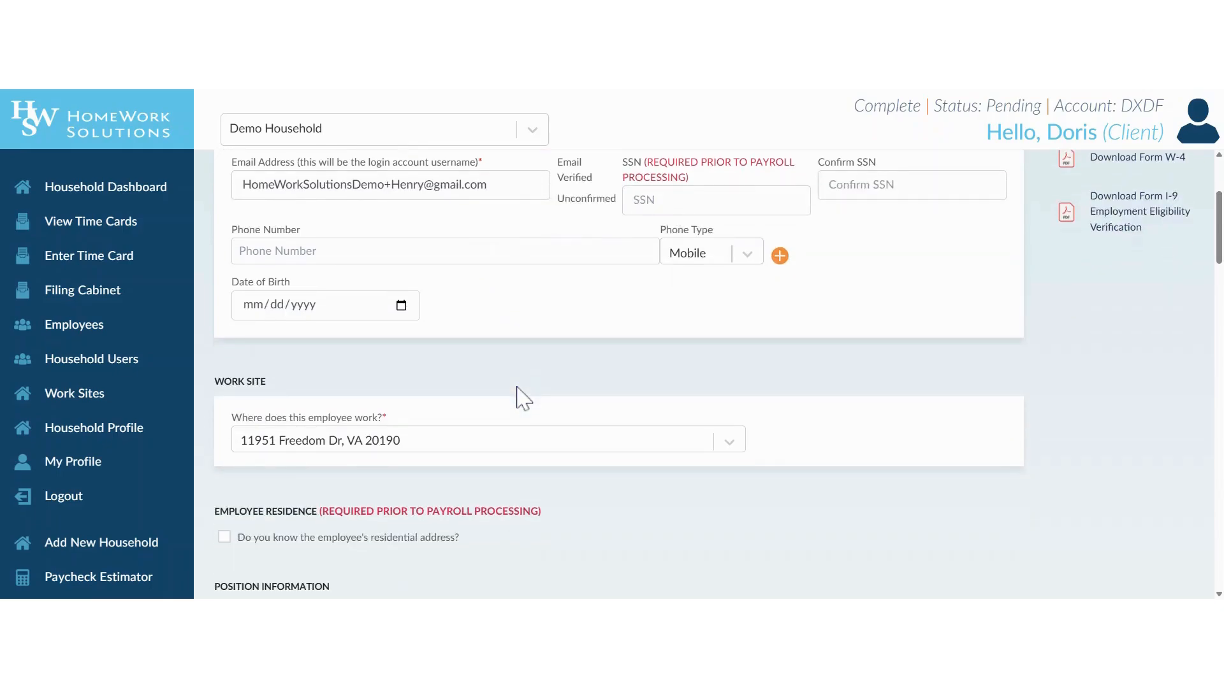
pyautogui.scroll(-3, 524, 400)
pyautogui.scroll(-3, 524, 400)
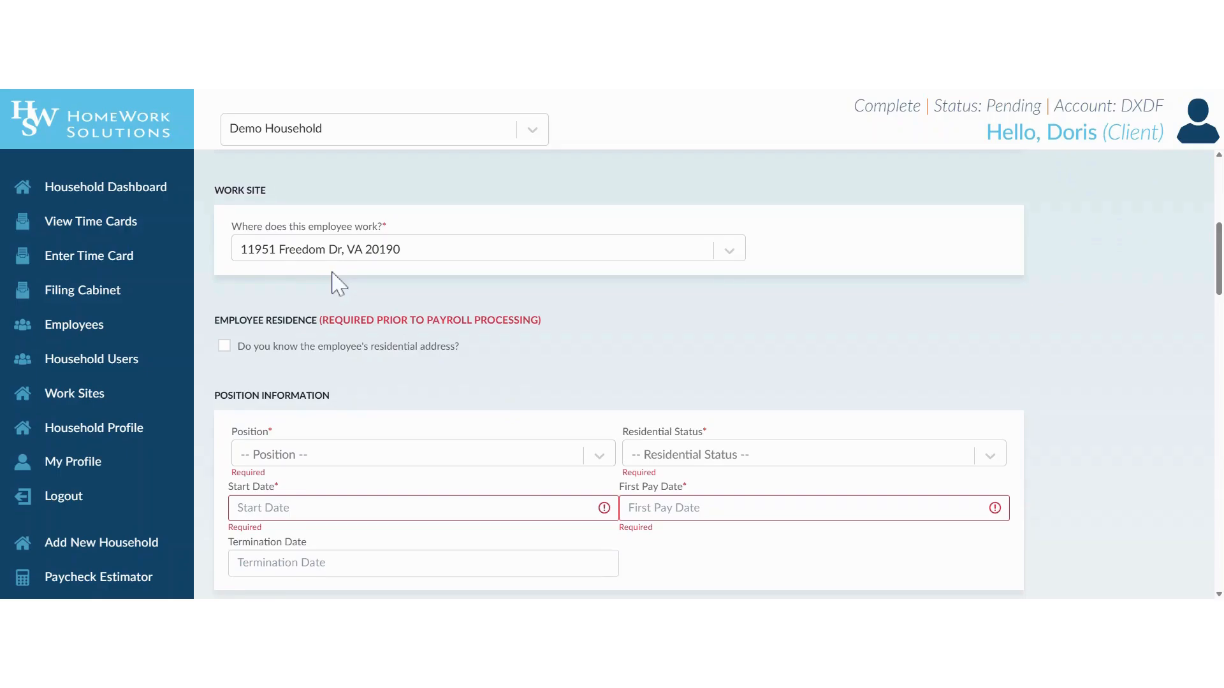
pyautogui.click(224, 346)
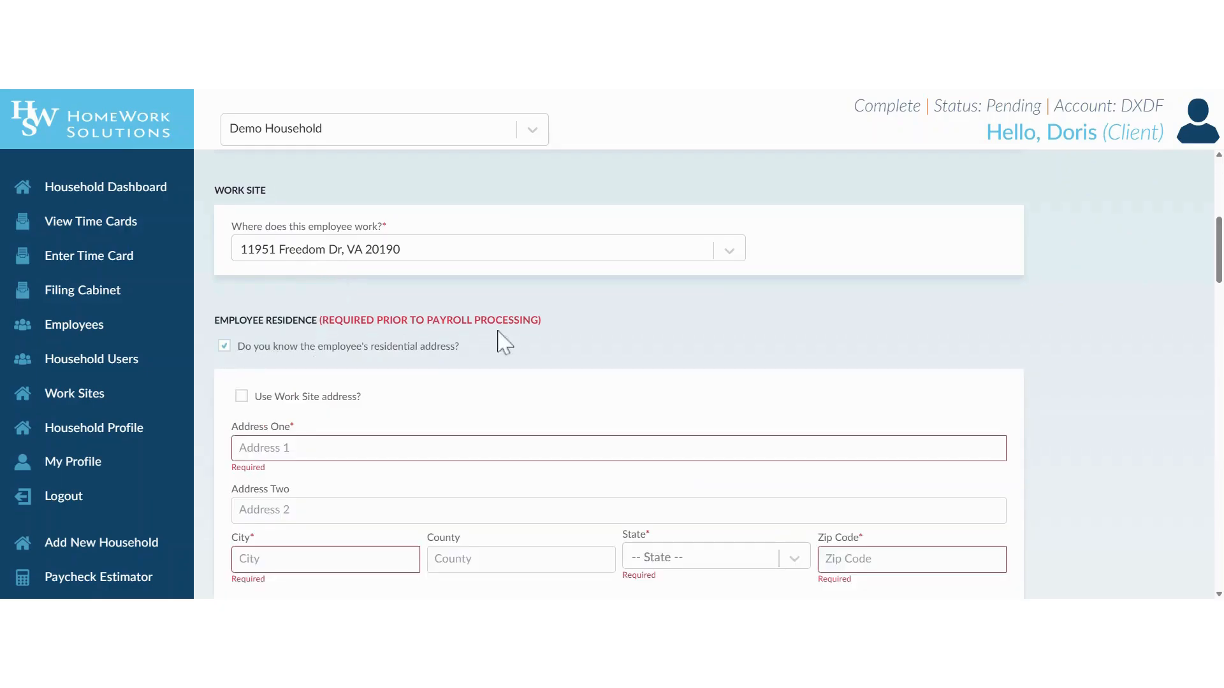
pyautogui.scroll(-3, 637, 334)
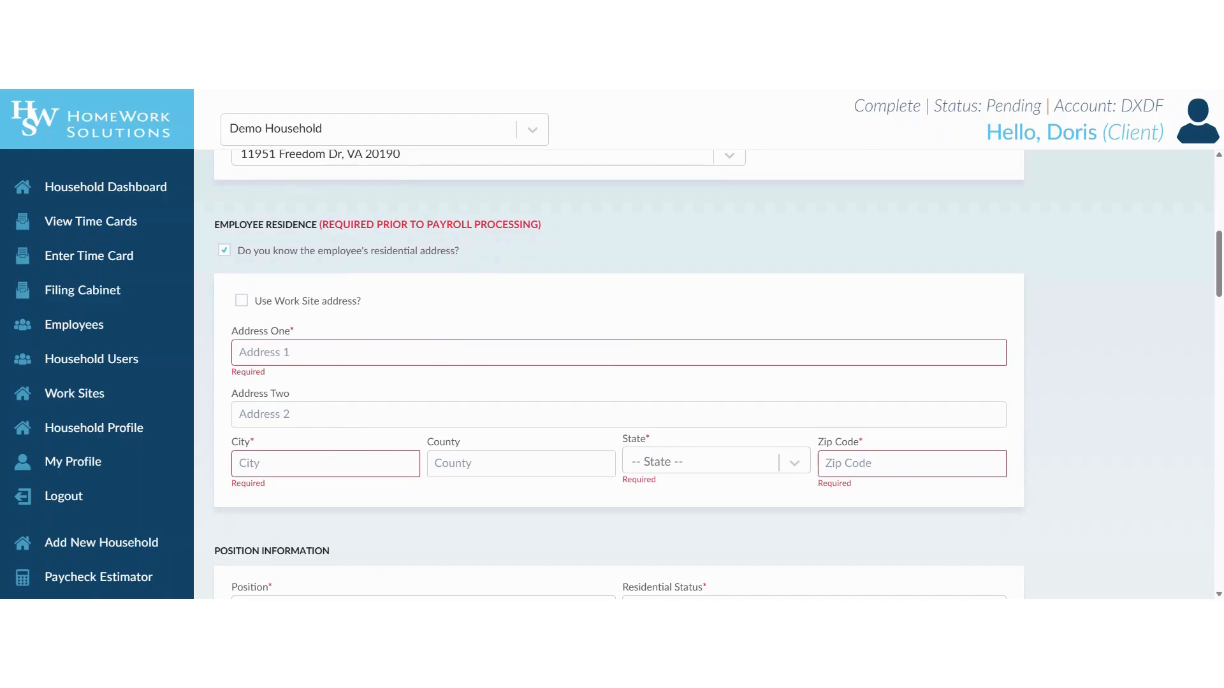
pyautogui.click(224, 250)
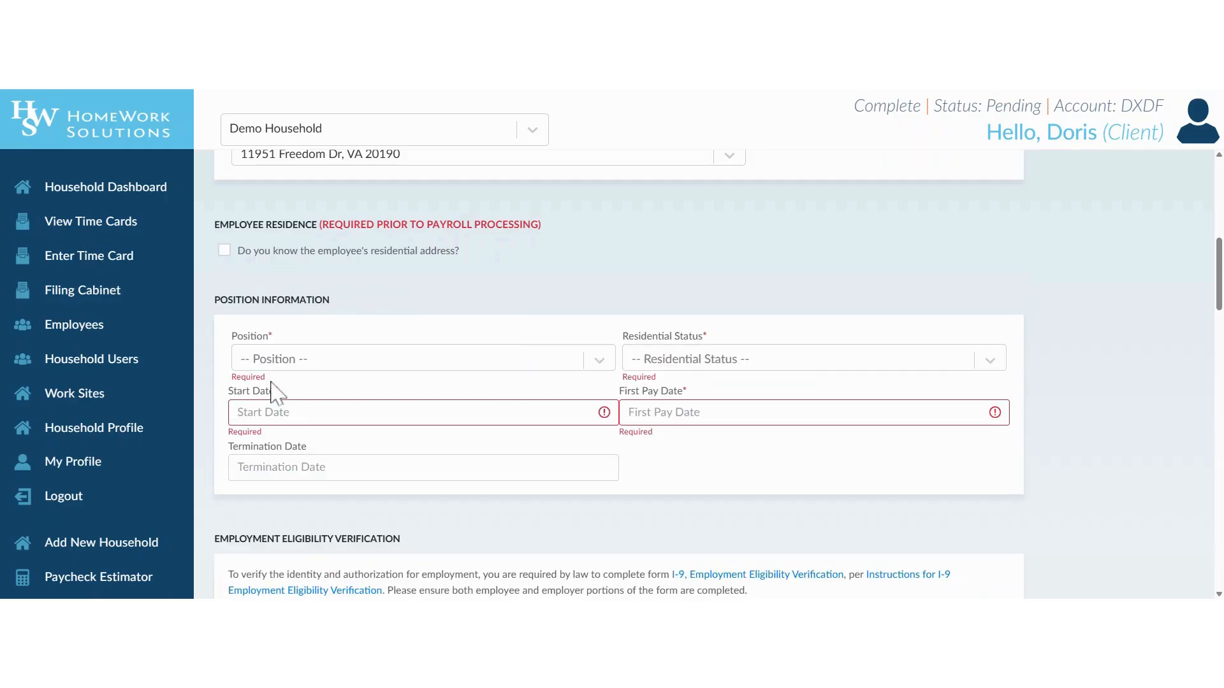
# Set the position to Housekeeper/Maid and the residential status to Live-out
pyautogui.click(322, 362)
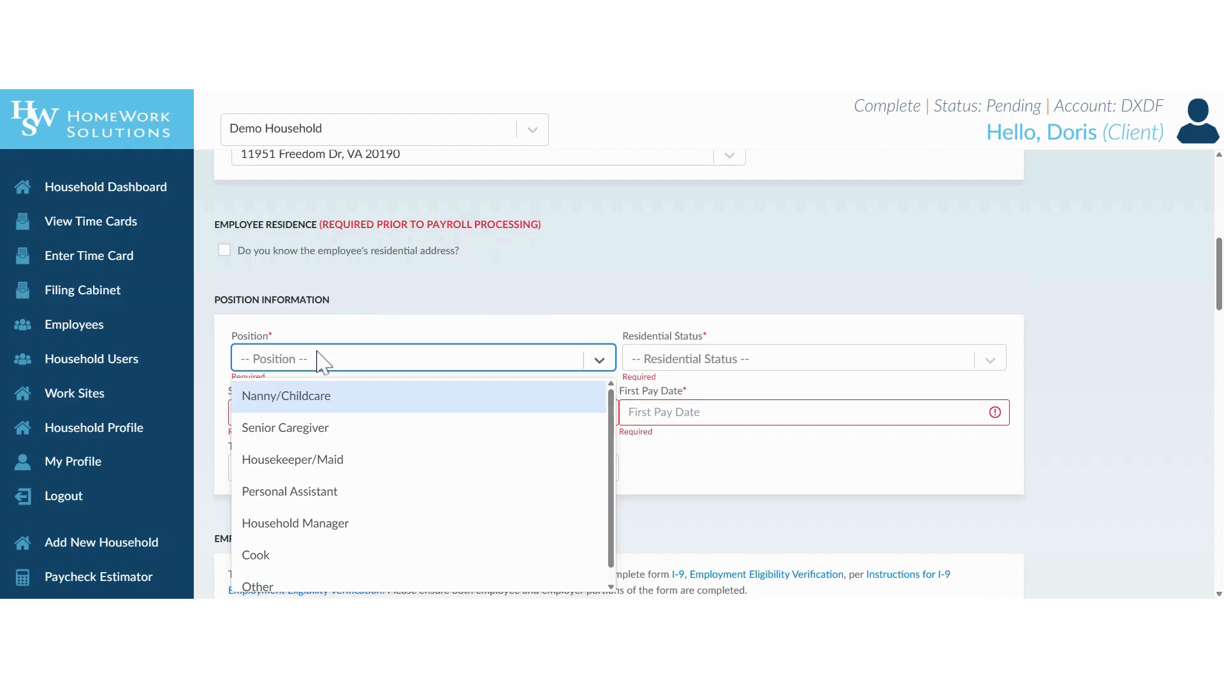
pyautogui.click(318, 462)
pyautogui.click(701, 361)
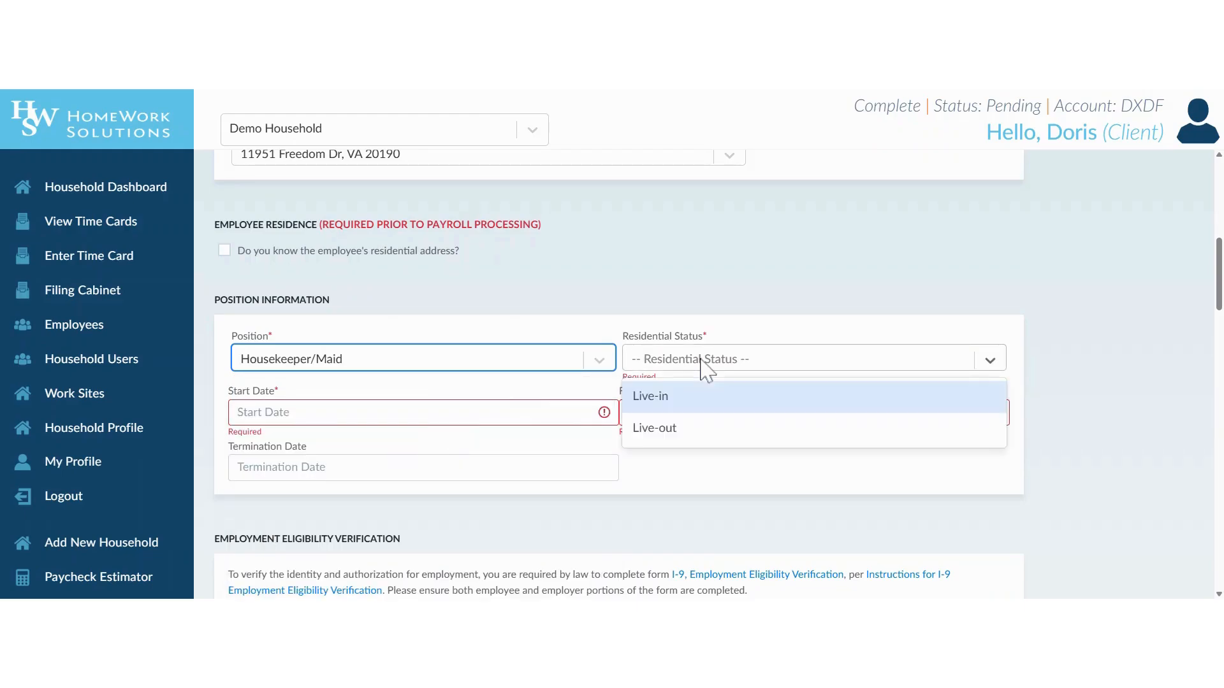
pyautogui.click(675, 434)
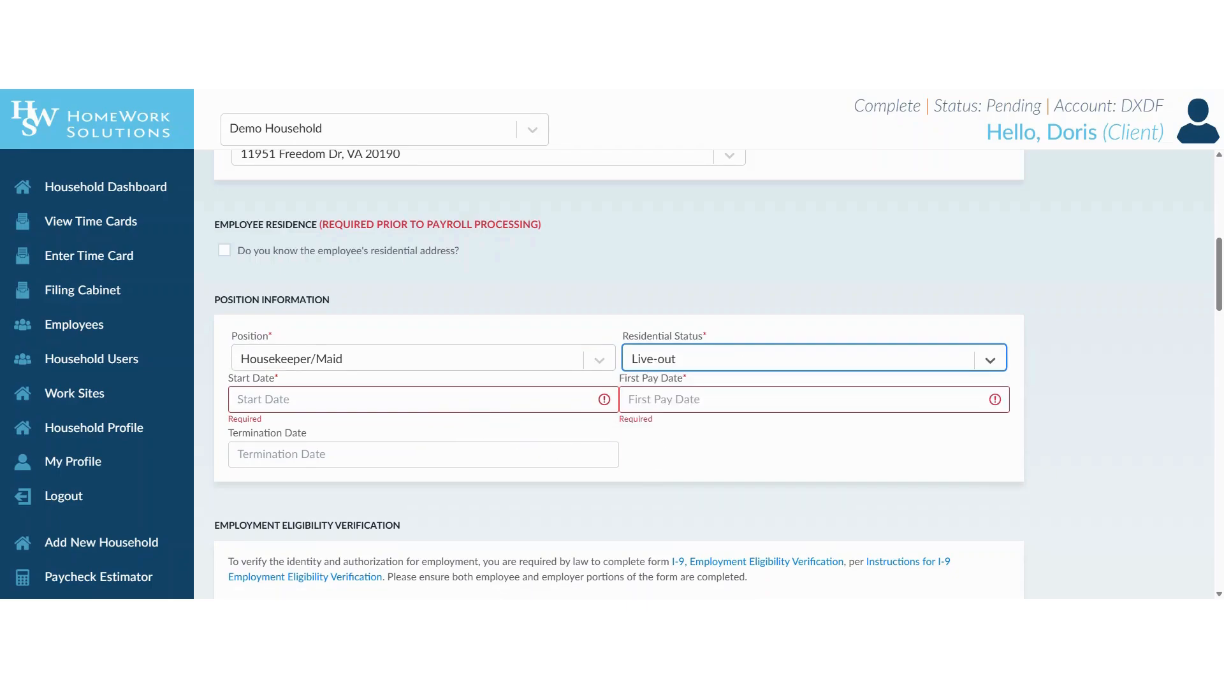
# Set the start date to June 16, 2025
pyautogui.press('Tab')
pyautogui.click(248, 181)
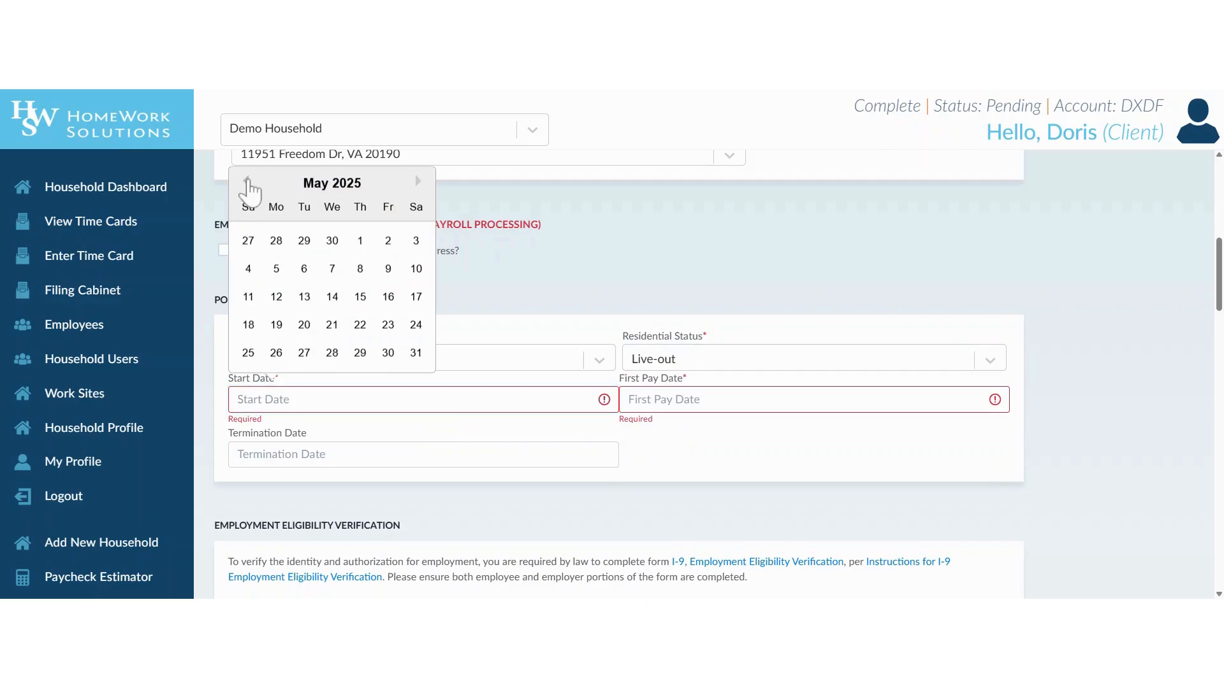
pyautogui.click(417, 181)
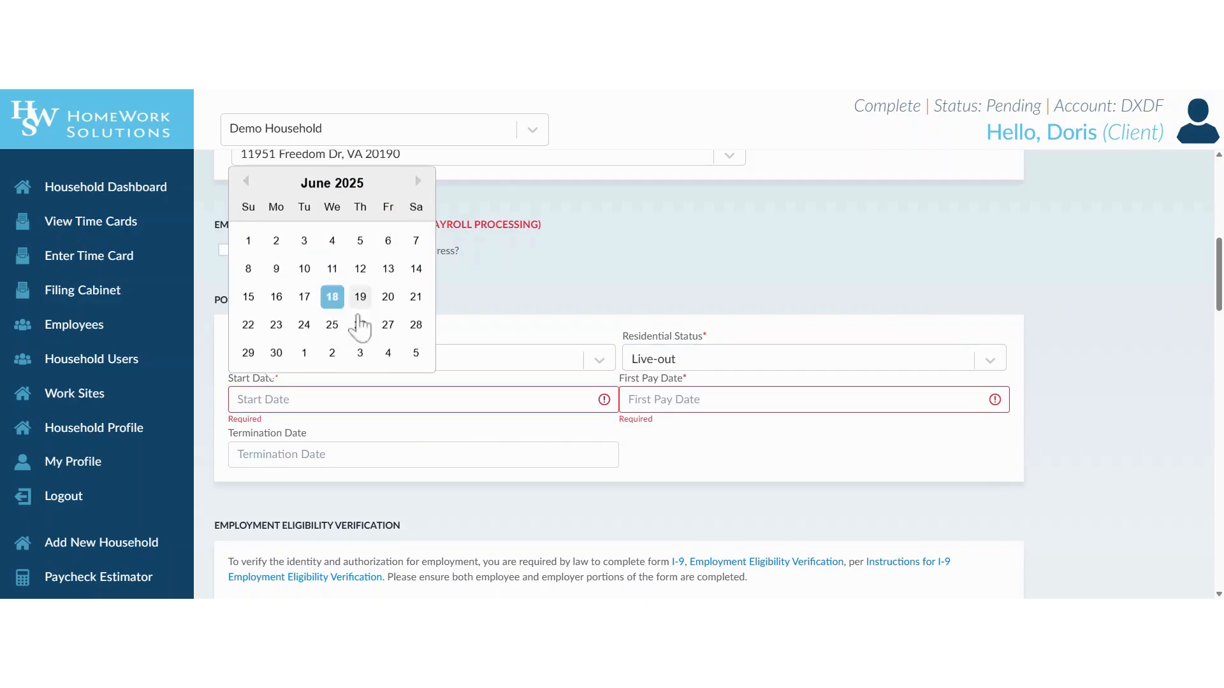
pyautogui.click(278, 301)
# Pick June 27, 2025 as the first pay date
pyautogui.click(663, 399)
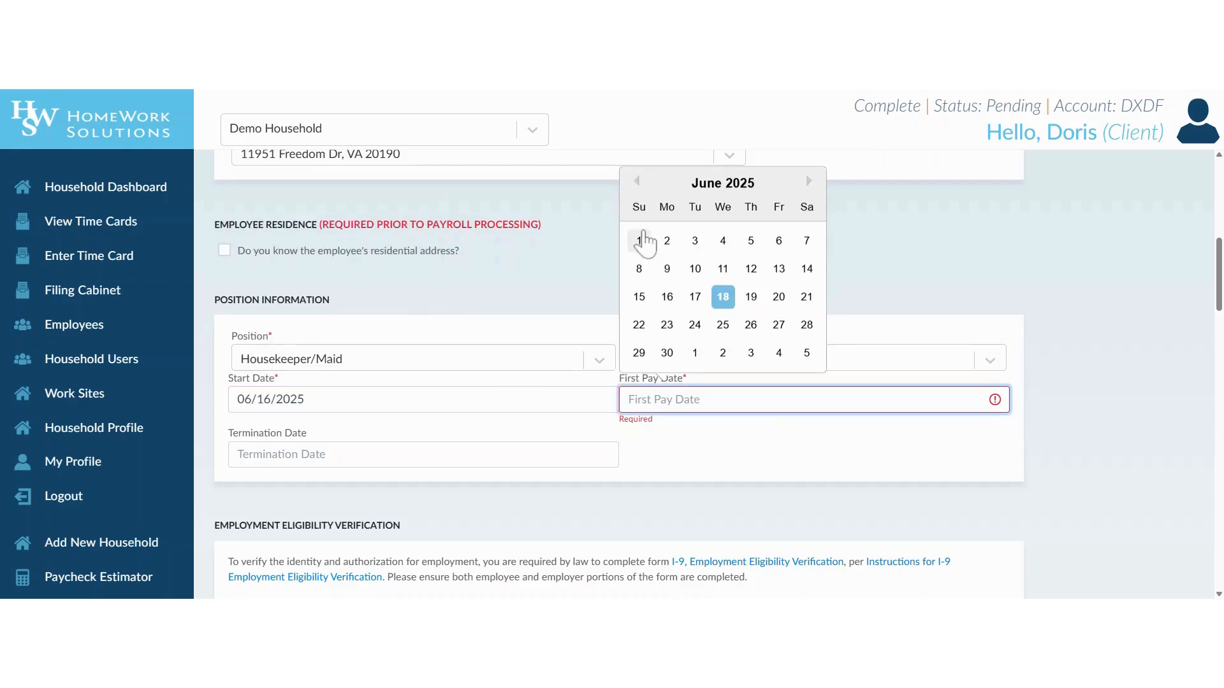
pyautogui.click(636, 182)
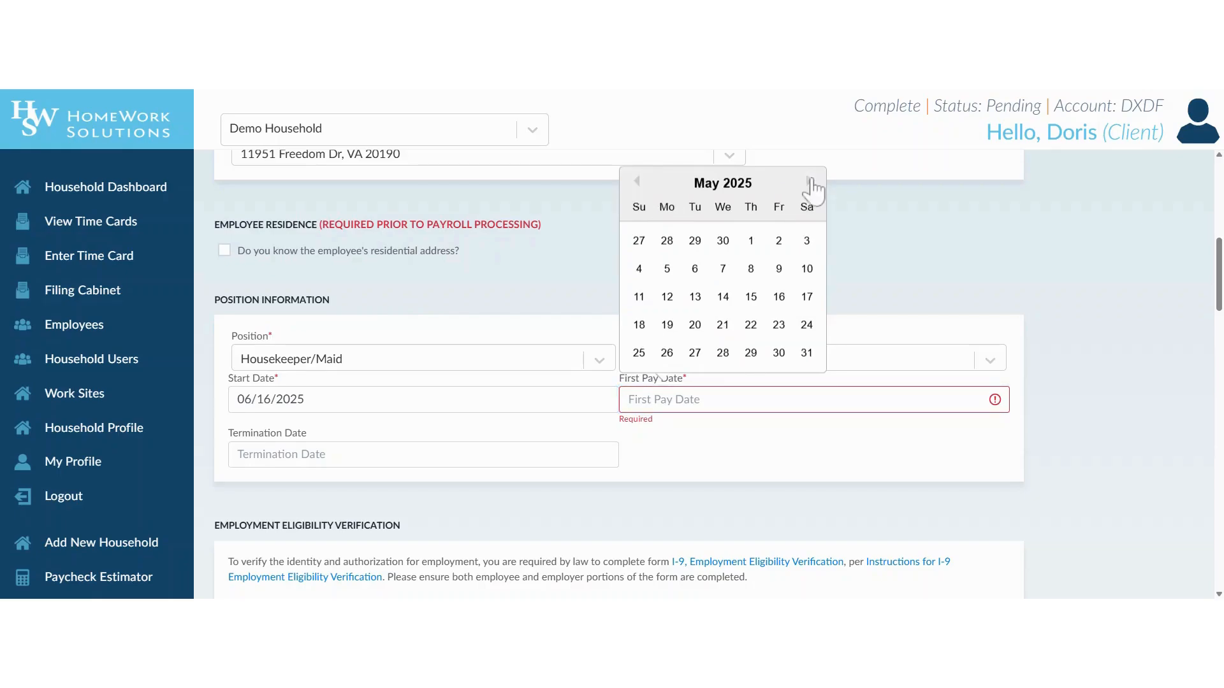
pyautogui.click(809, 182)
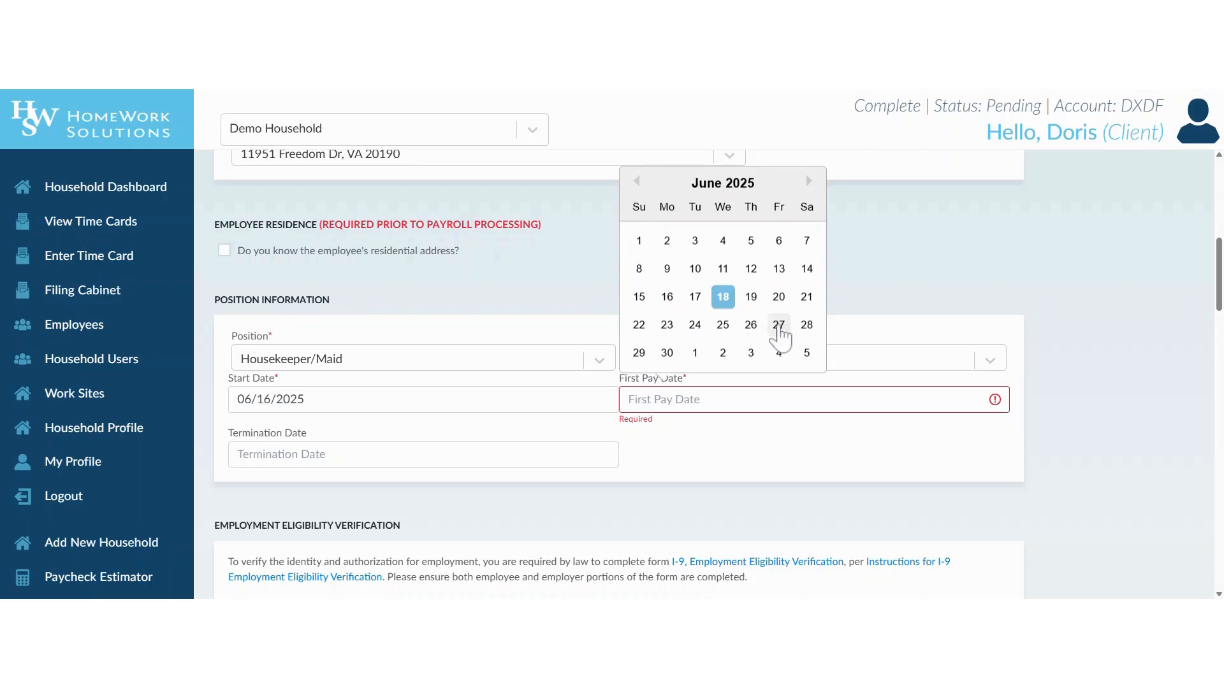
pyautogui.click(779, 325)
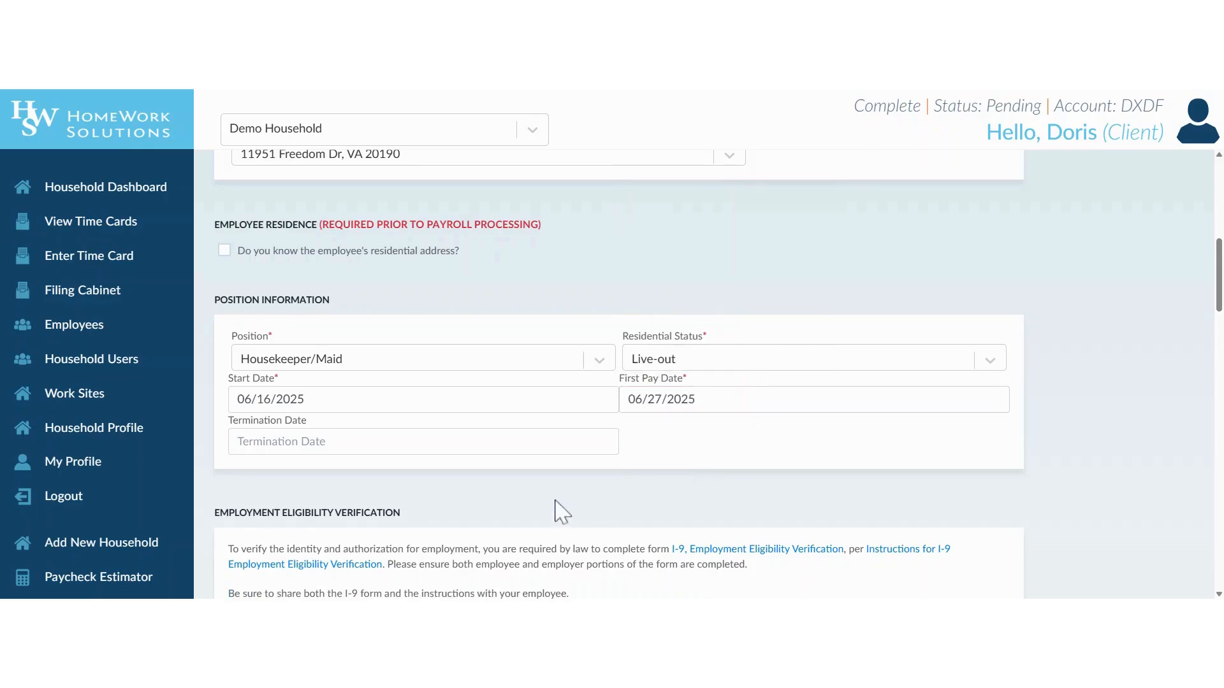
pyautogui.scroll(-2, 559, 507)
pyautogui.scroll(-4, 559, 507)
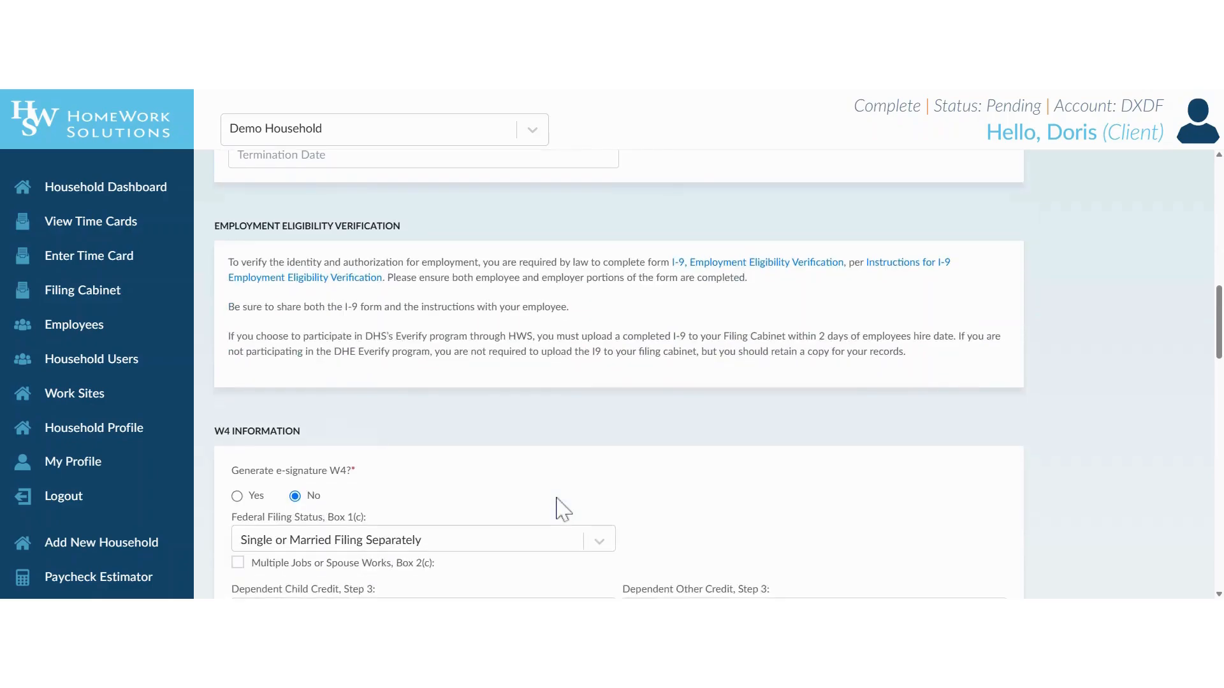
pyautogui.scroll(-2, 559, 506)
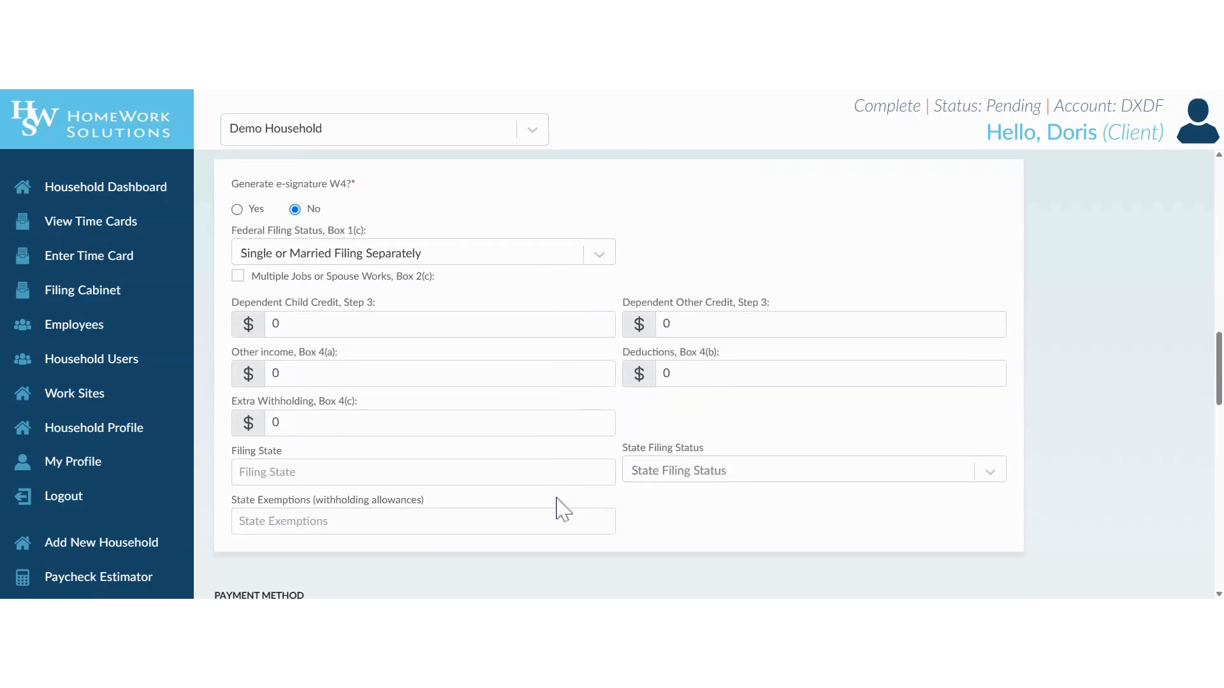
pyautogui.scroll(5, 559, 507)
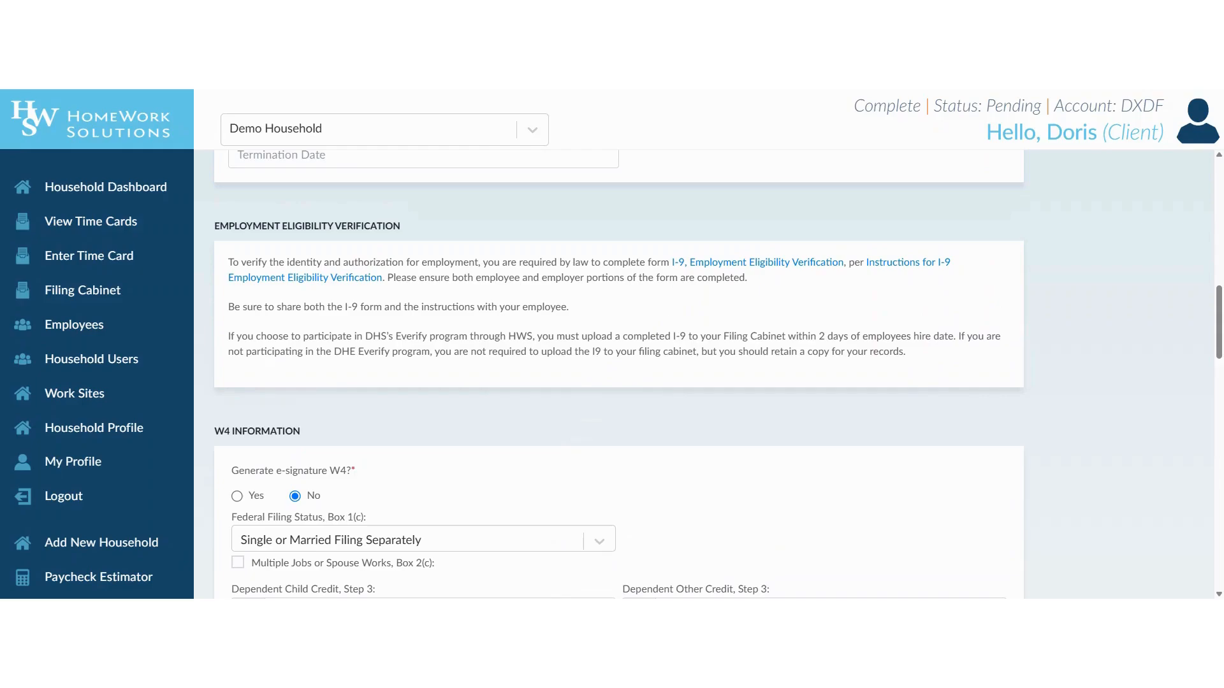
pyautogui.scroll(-2, 582, 353)
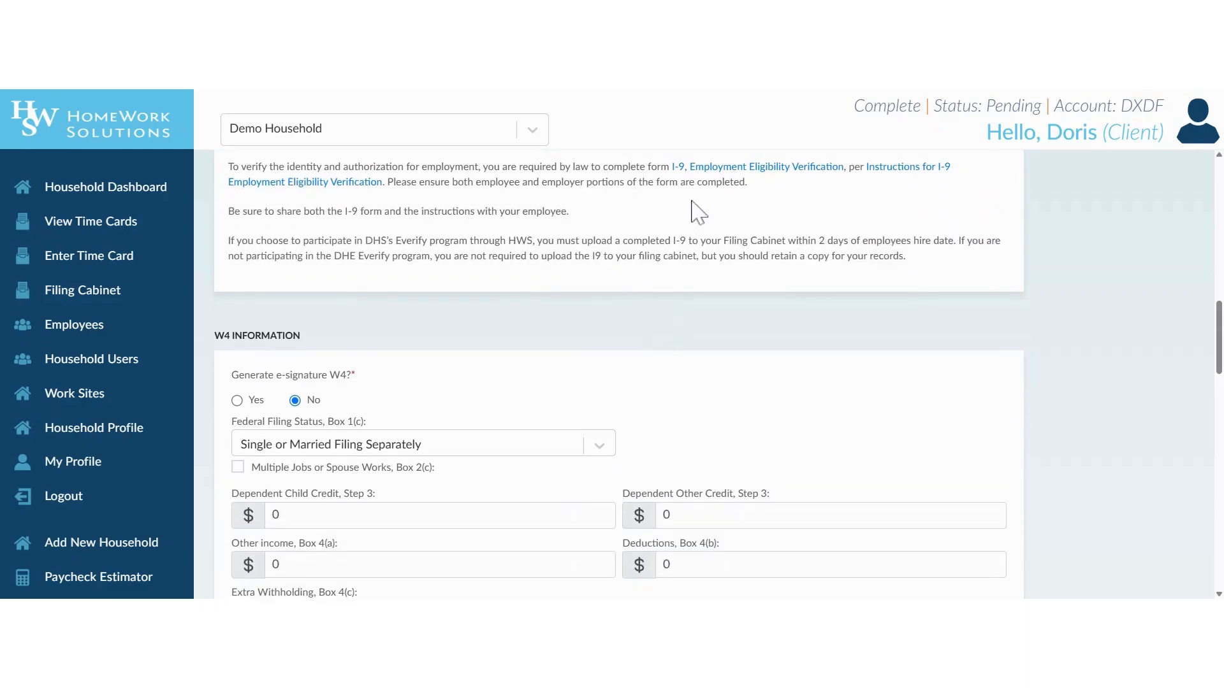
pyautogui.scroll(-2, 641, 328)
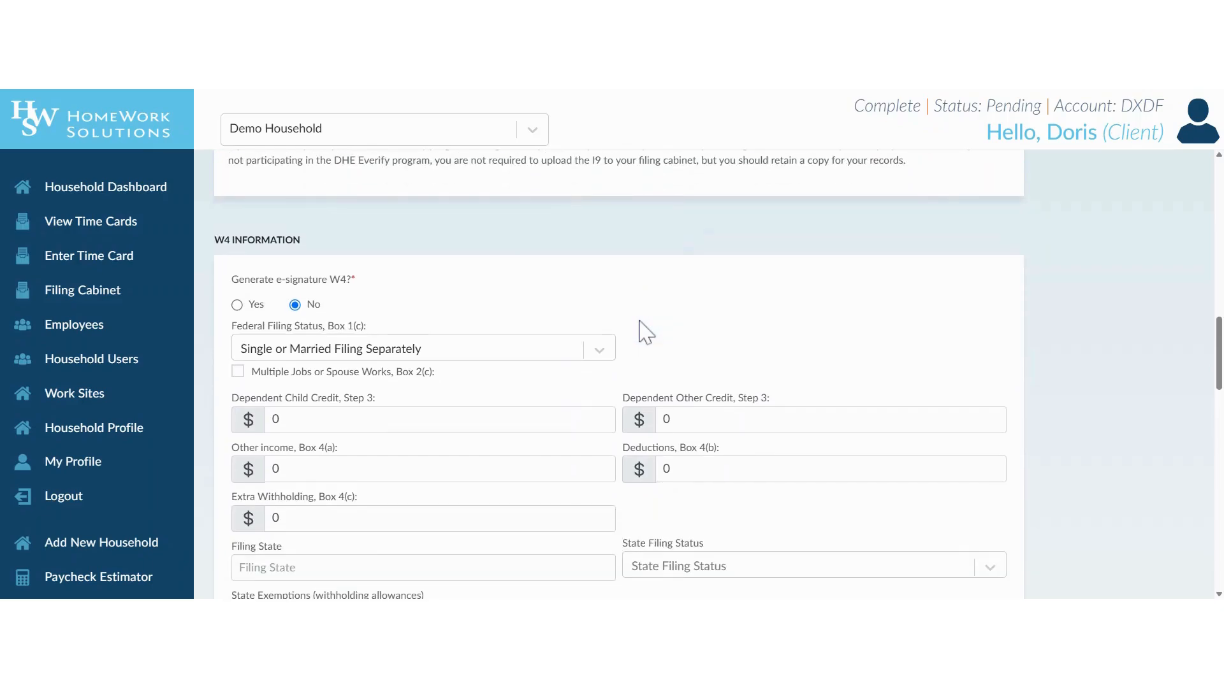
pyautogui.scroll(-2, 457, 311)
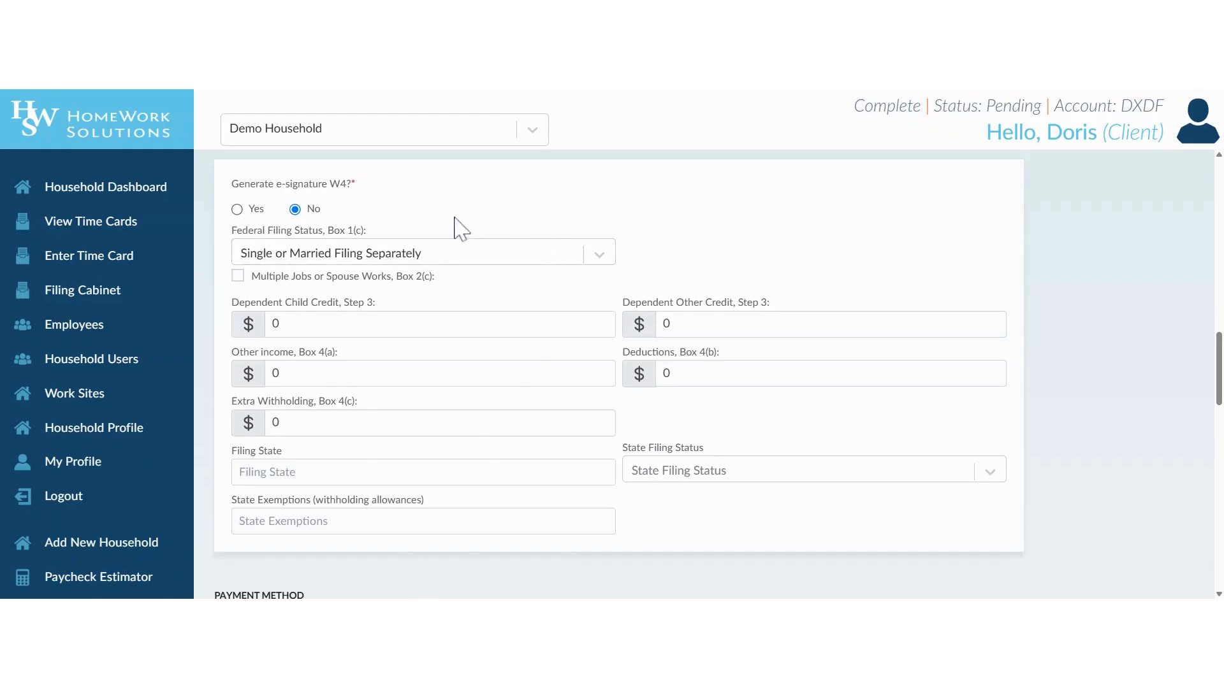
pyautogui.scroll(-2, 457, 206)
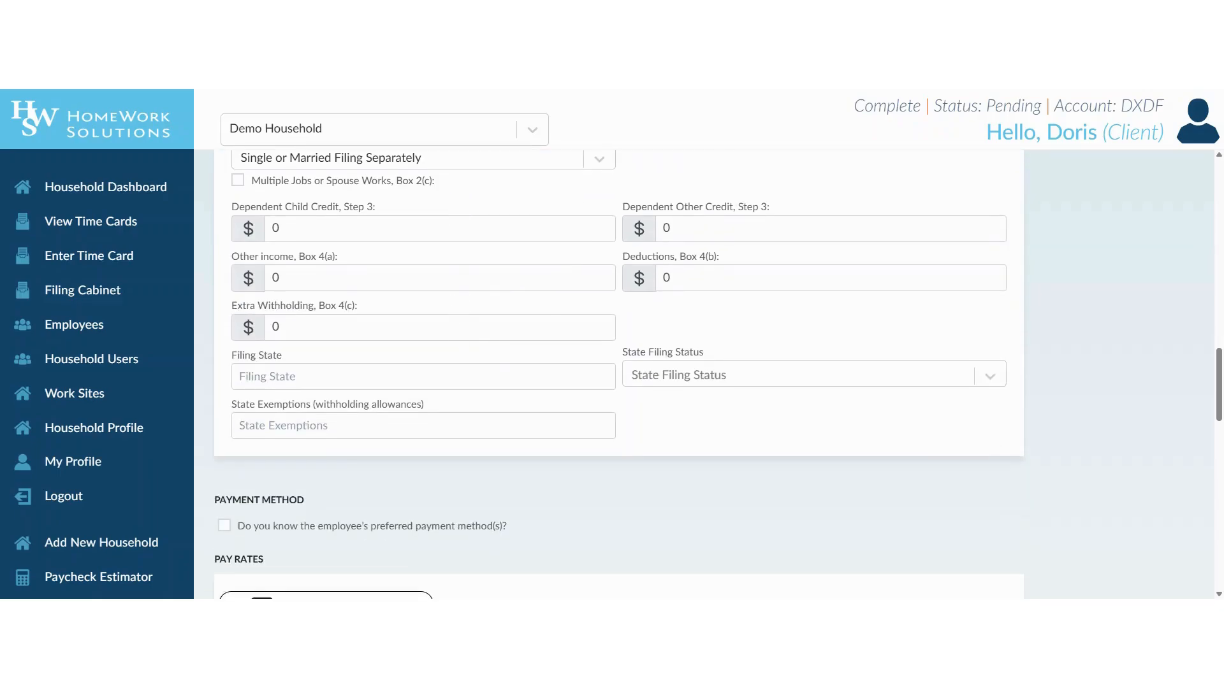
pyautogui.scroll(-8, 468, 382)
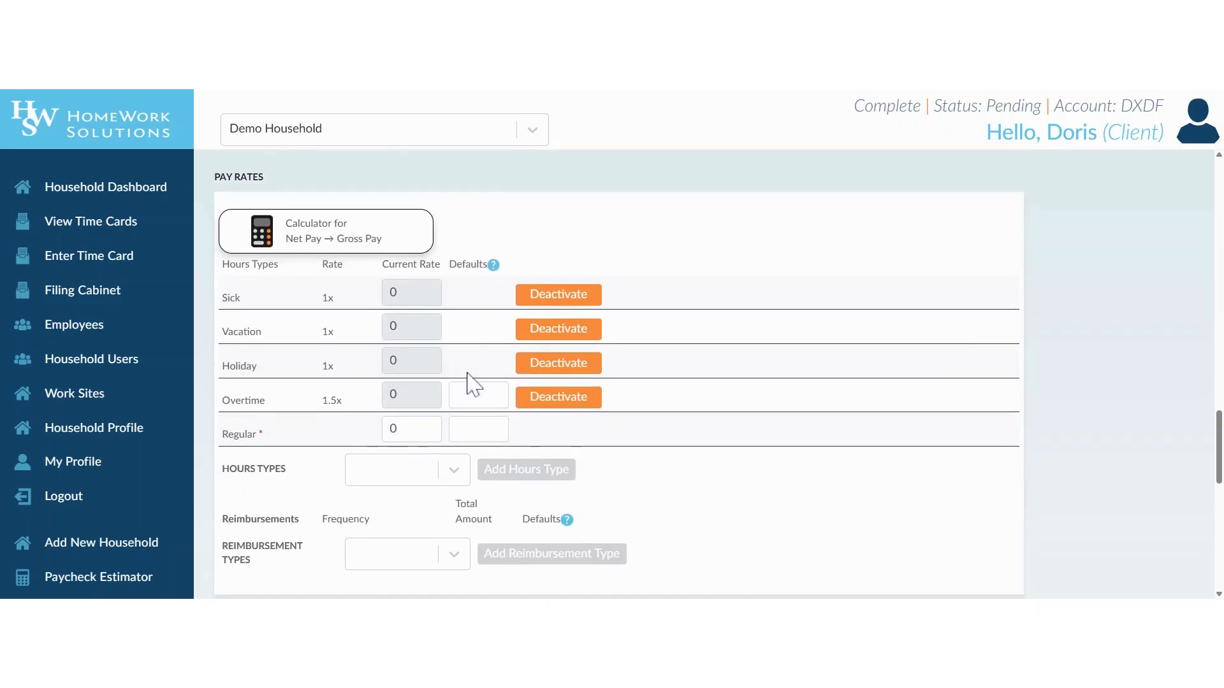
pyautogui.scroll(2, 468, 383)
pyautogui.click(224, 240)
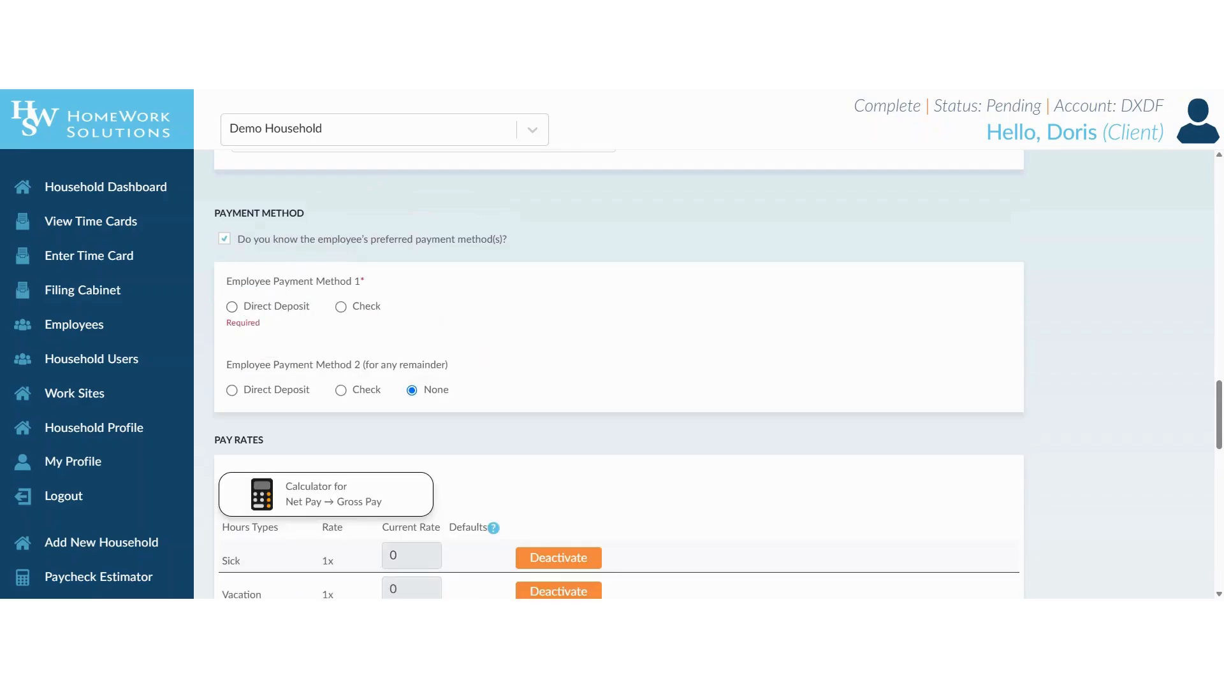
pyautogui.click(231, 311)
pyautogui.scroll(-2, 286, 430)
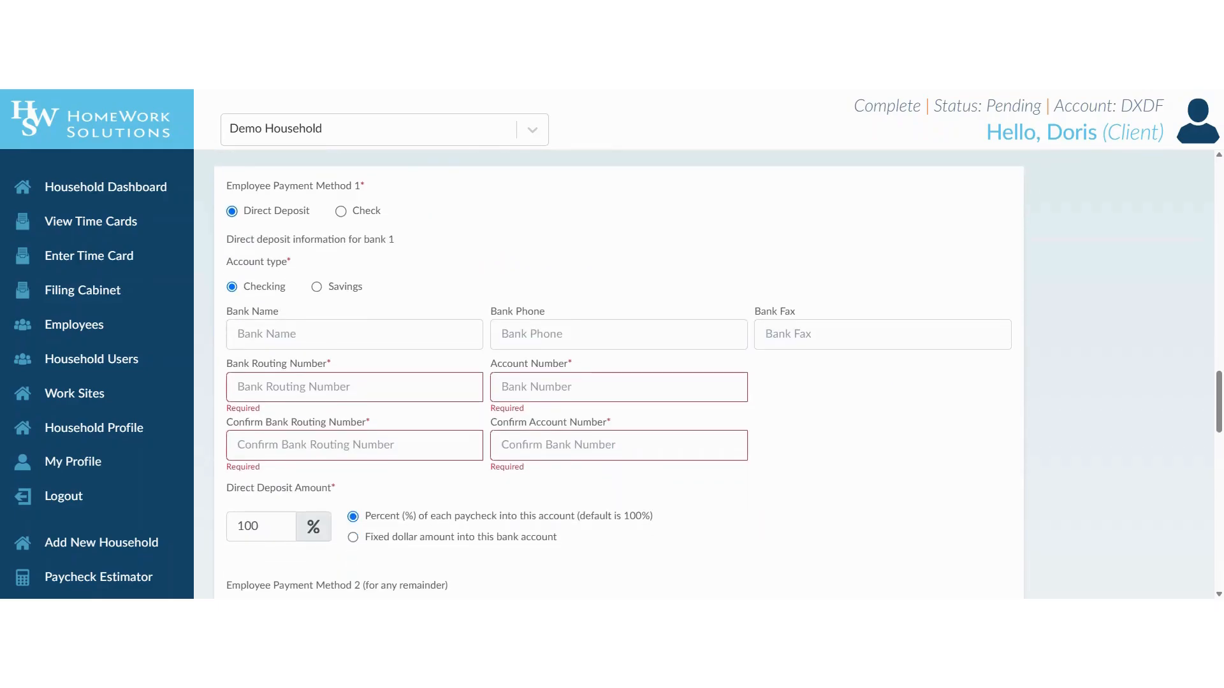
pyautogui.scroll(-2, 295, 421)
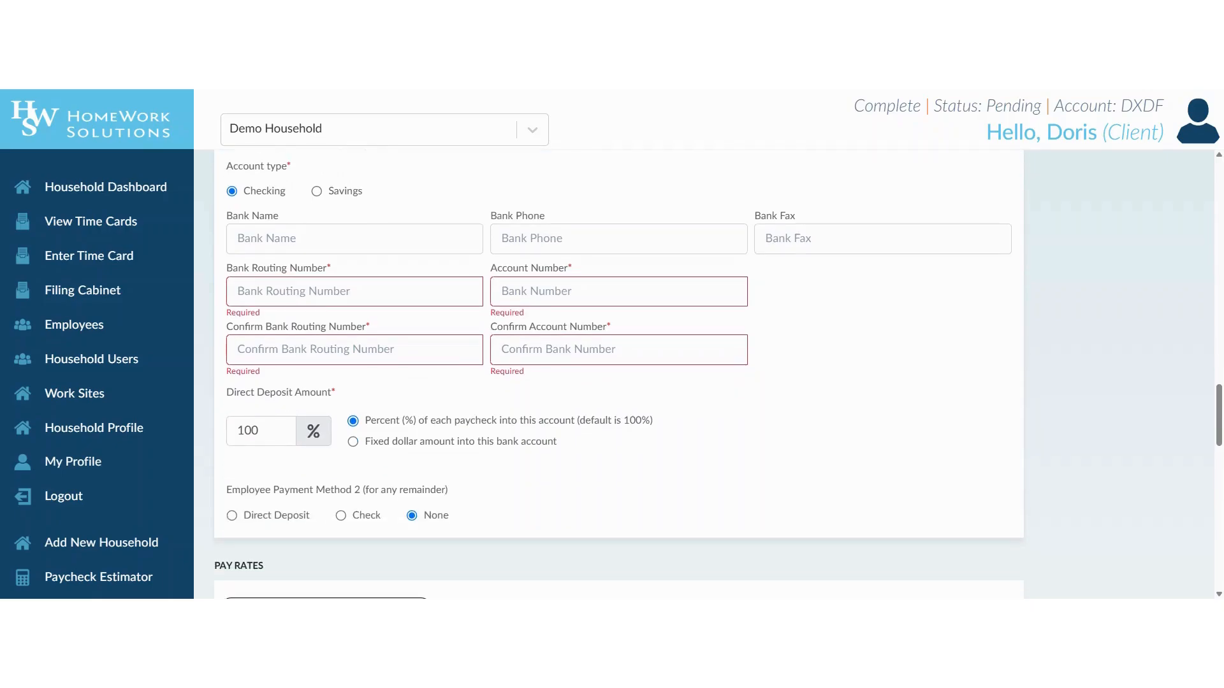
pyautogui.scroll(-2, 295, 421)
pyautogui.scroll(5, 300, 418)
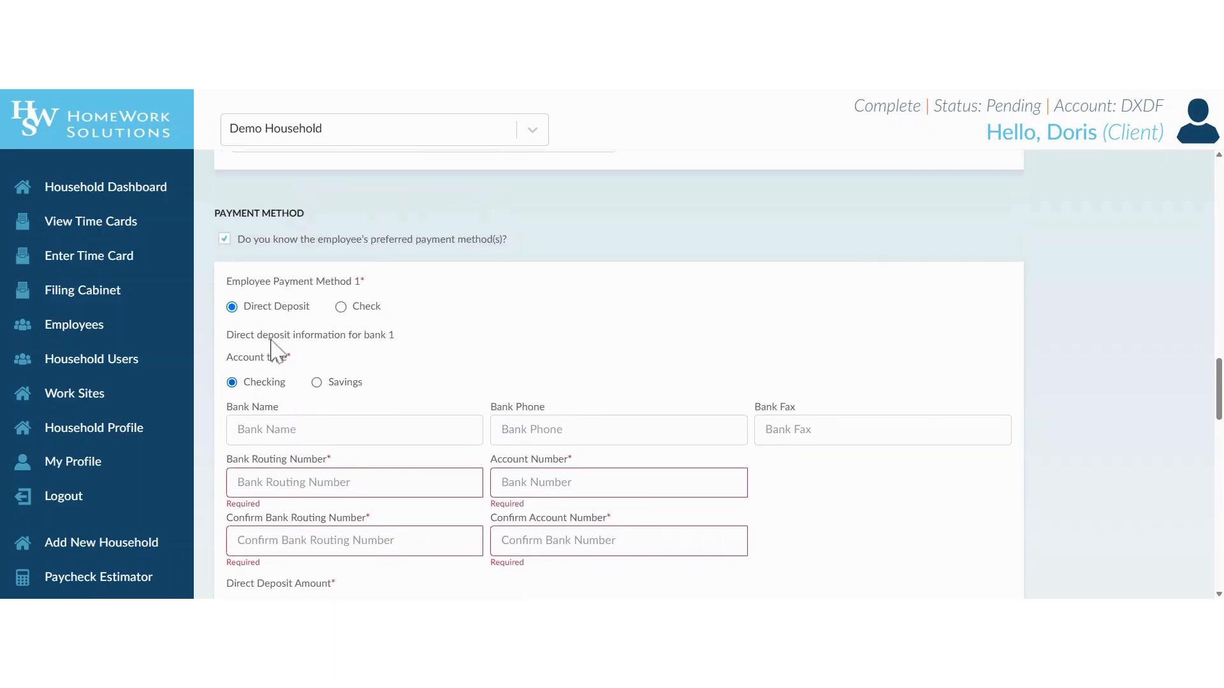
pyautogui.click(224, 239)
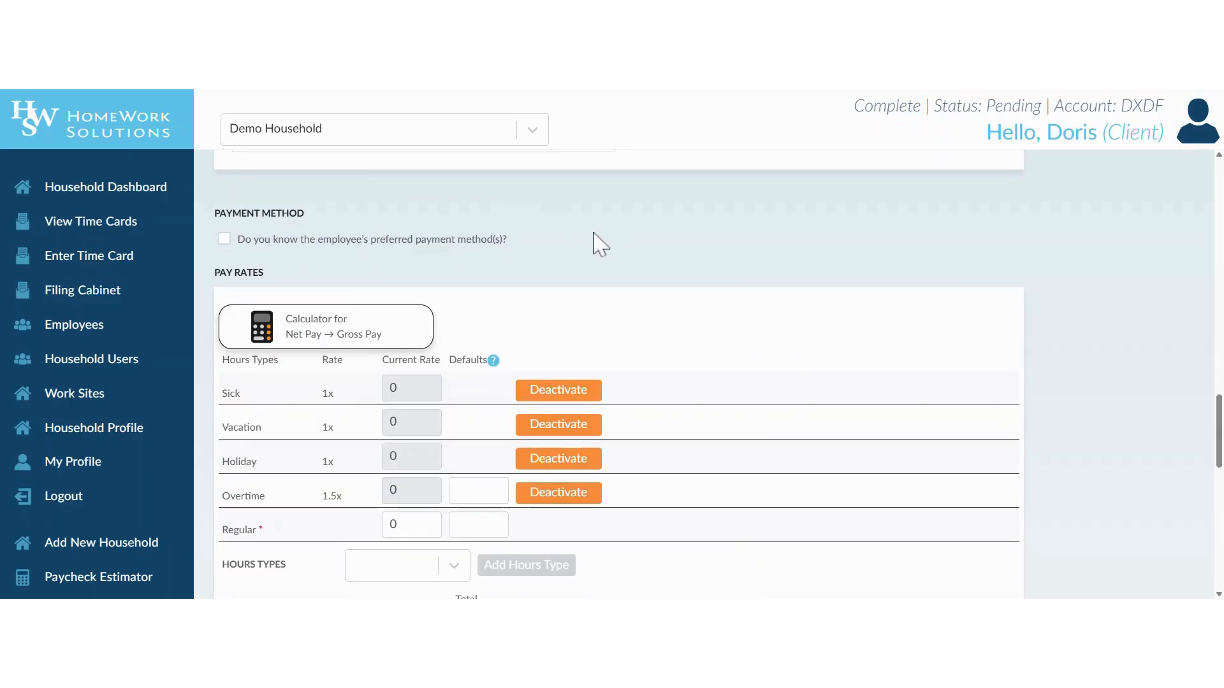
# Enter 25 as the Regular rate (overtime becomes 37.5) and open the Net Pay → Gross Pay calculator
pyautogui.scroll(-2, 596, 236)
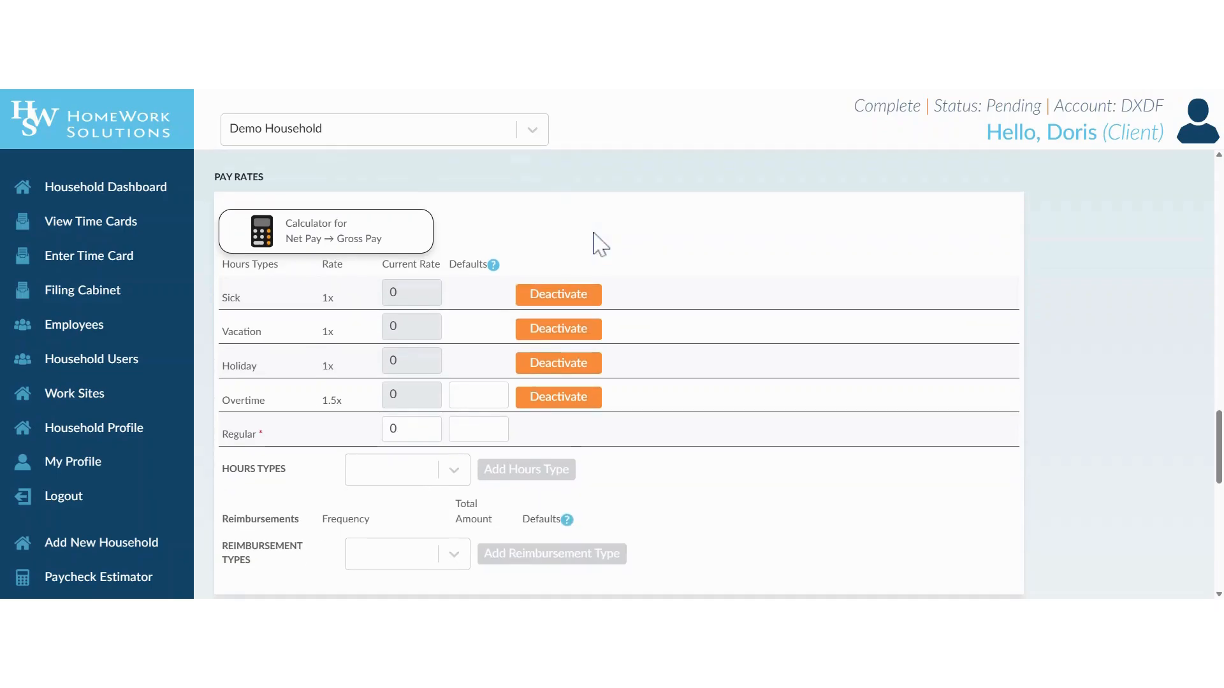
pyautogui.click(413, 429)
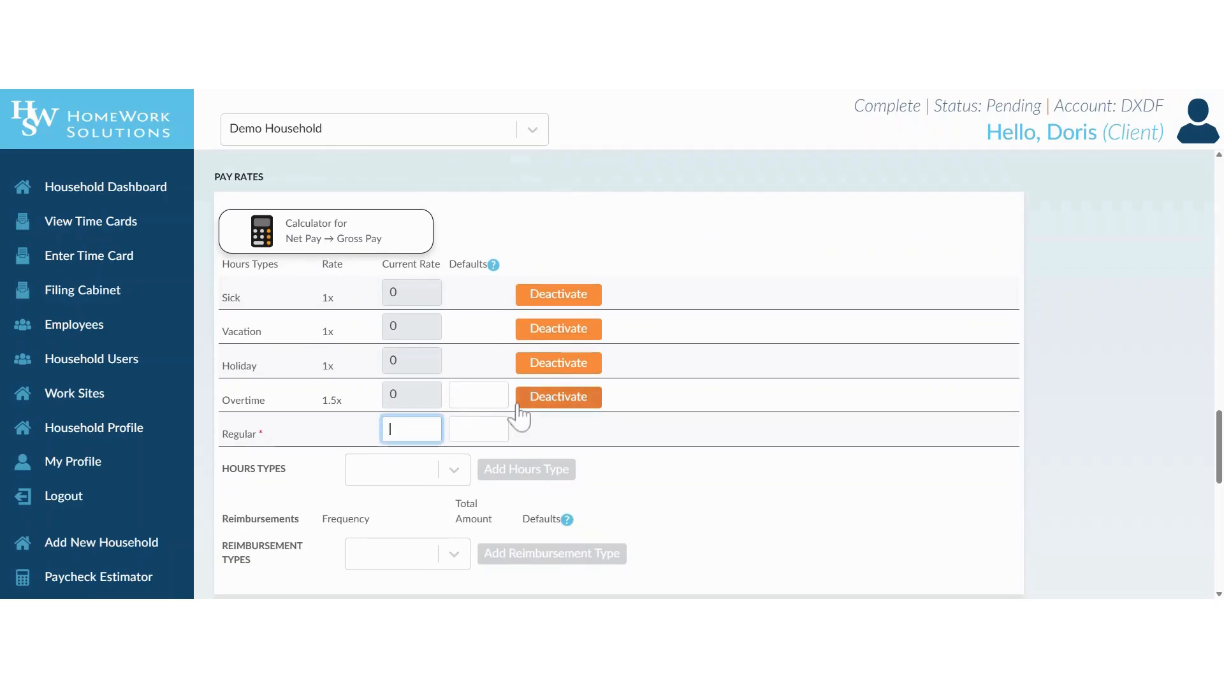
pyautogui.write('25')
pyautogui.click(607, 437)
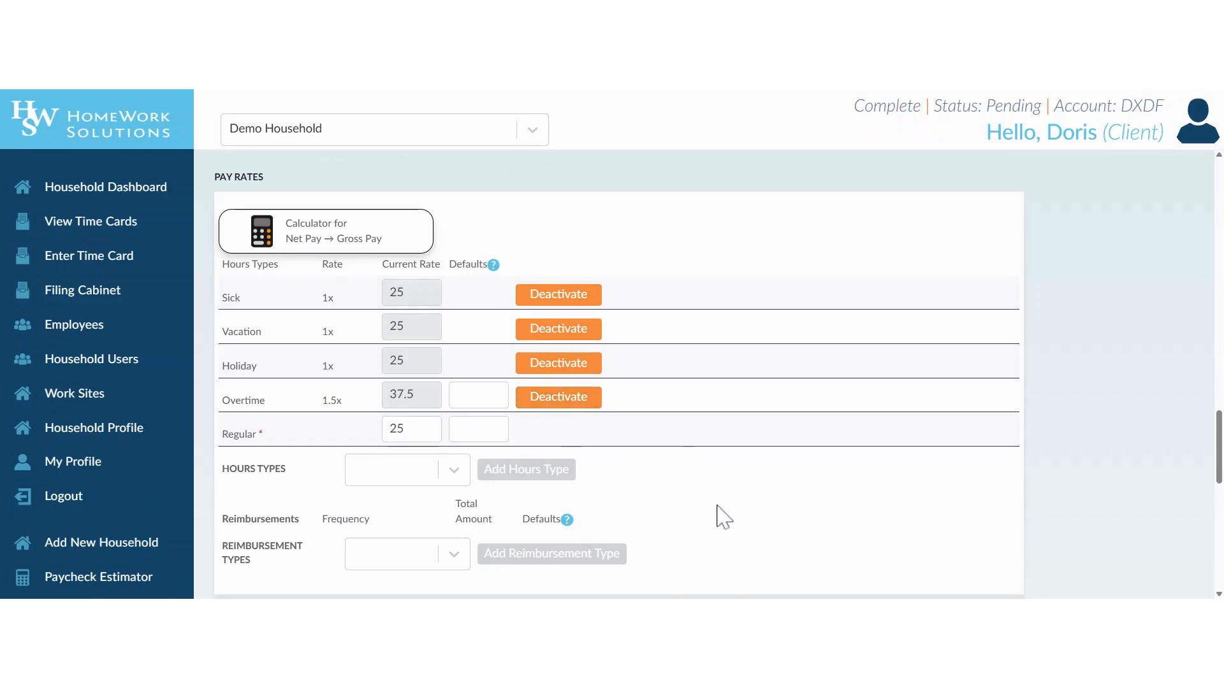
pyautogui.click(357, 245)
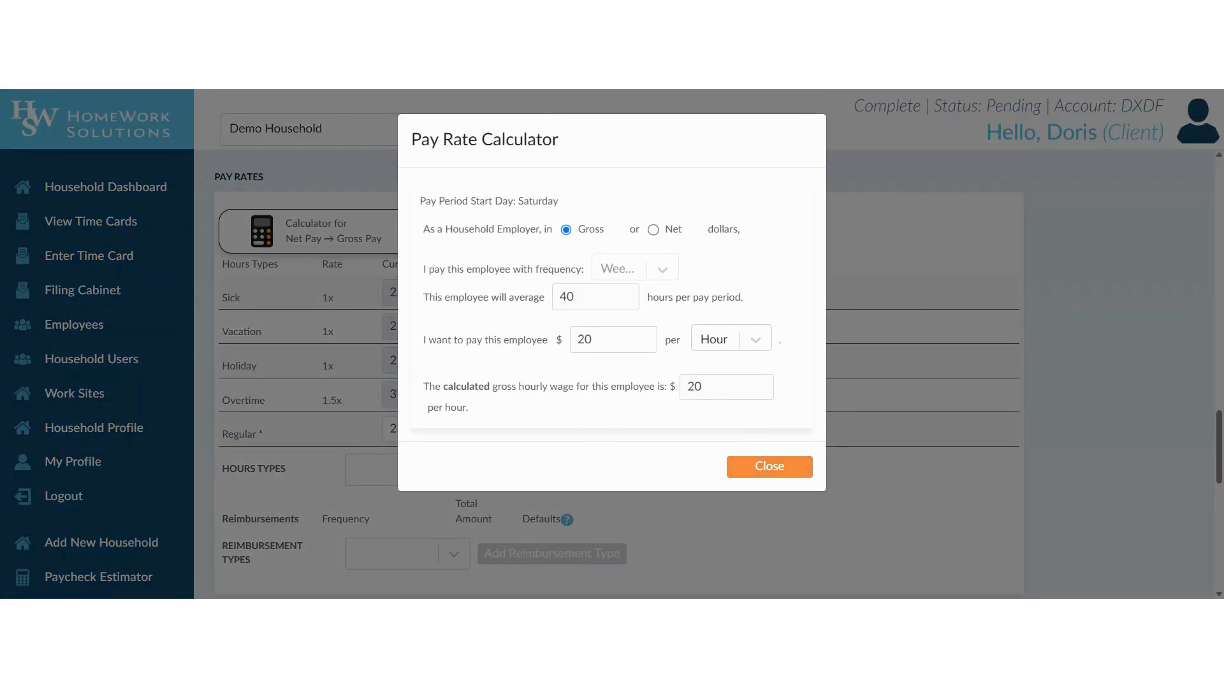
# Enter $1000 per Week in the Pay Rate Calculator, confirm the 25 hourly result, and close it
pyautogui.click(602, 340)
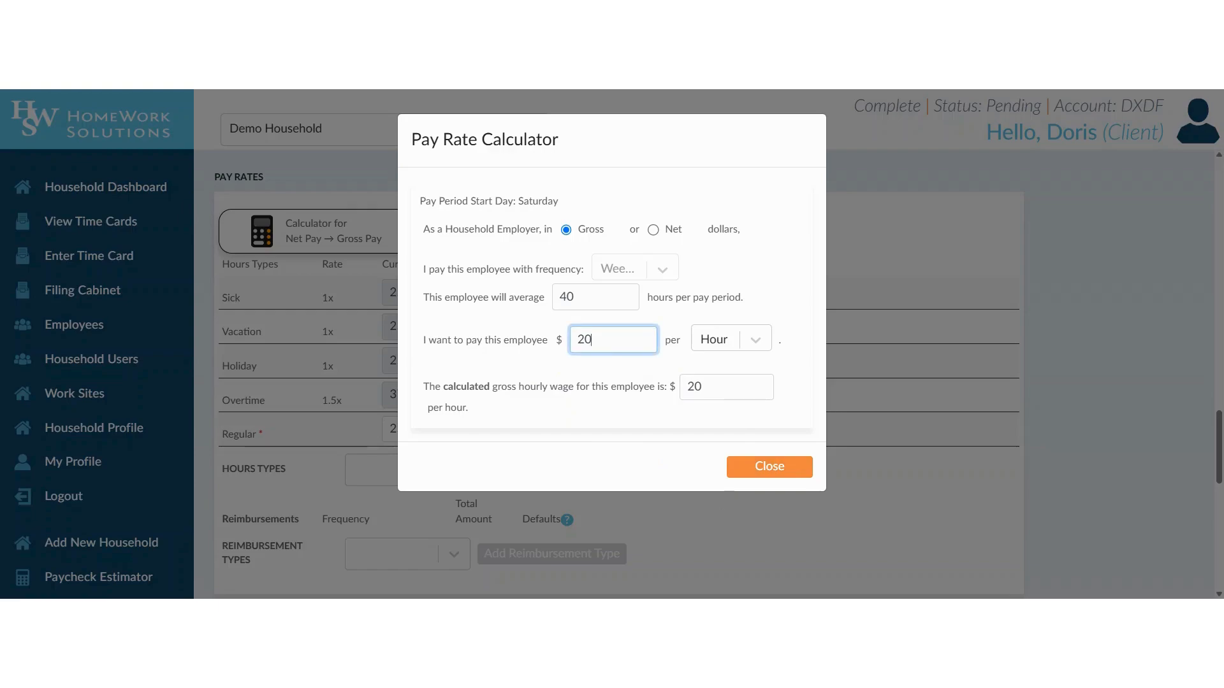
pyautogui.click(756, 340)
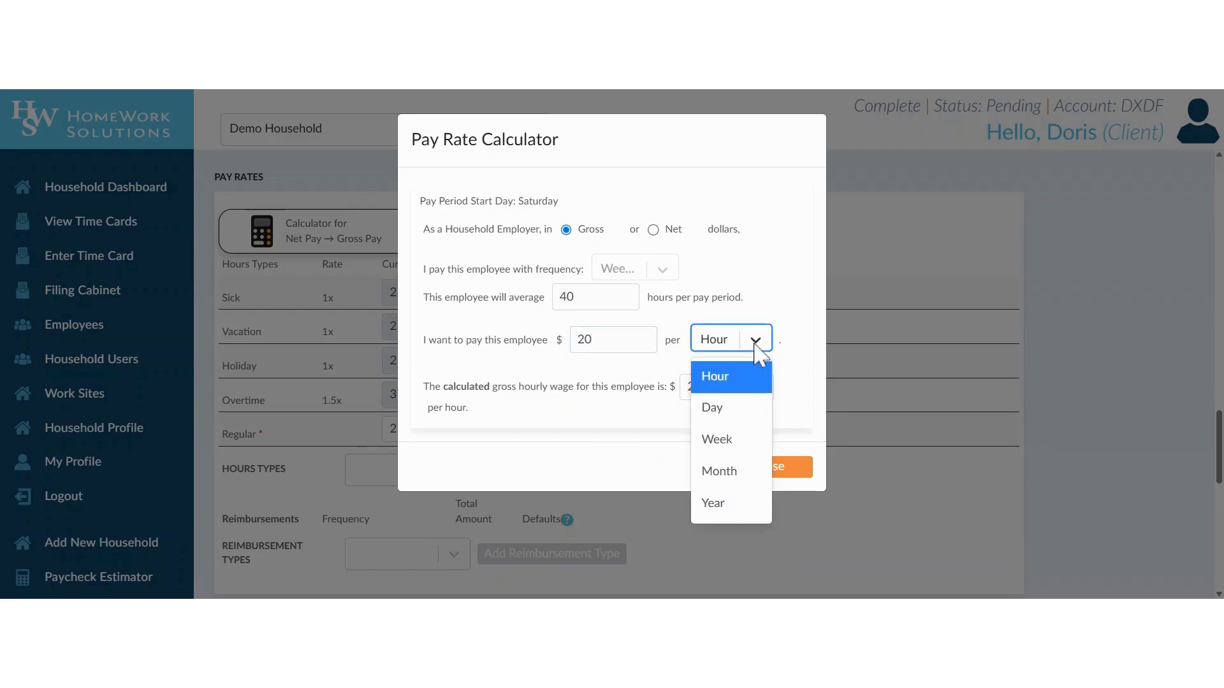
pyautogui.click(741, 450)
pyautogui.click(603, 340)
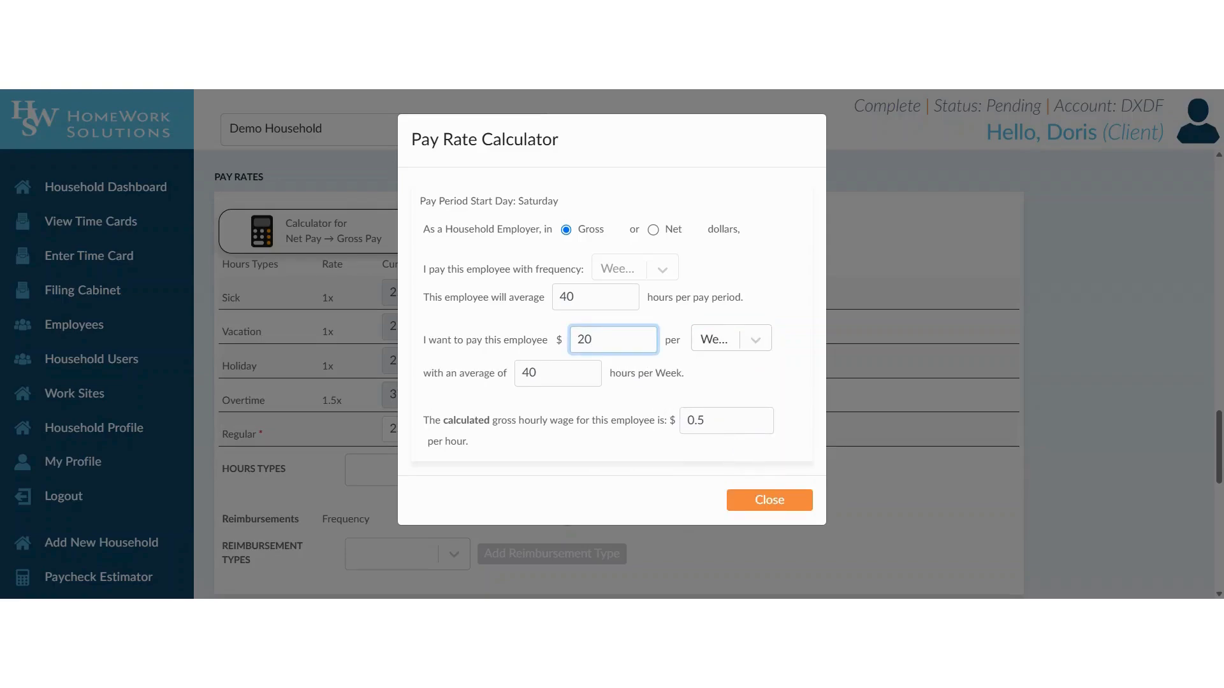
pyautogui.write('1000')
pyautogui.click(571, 321)
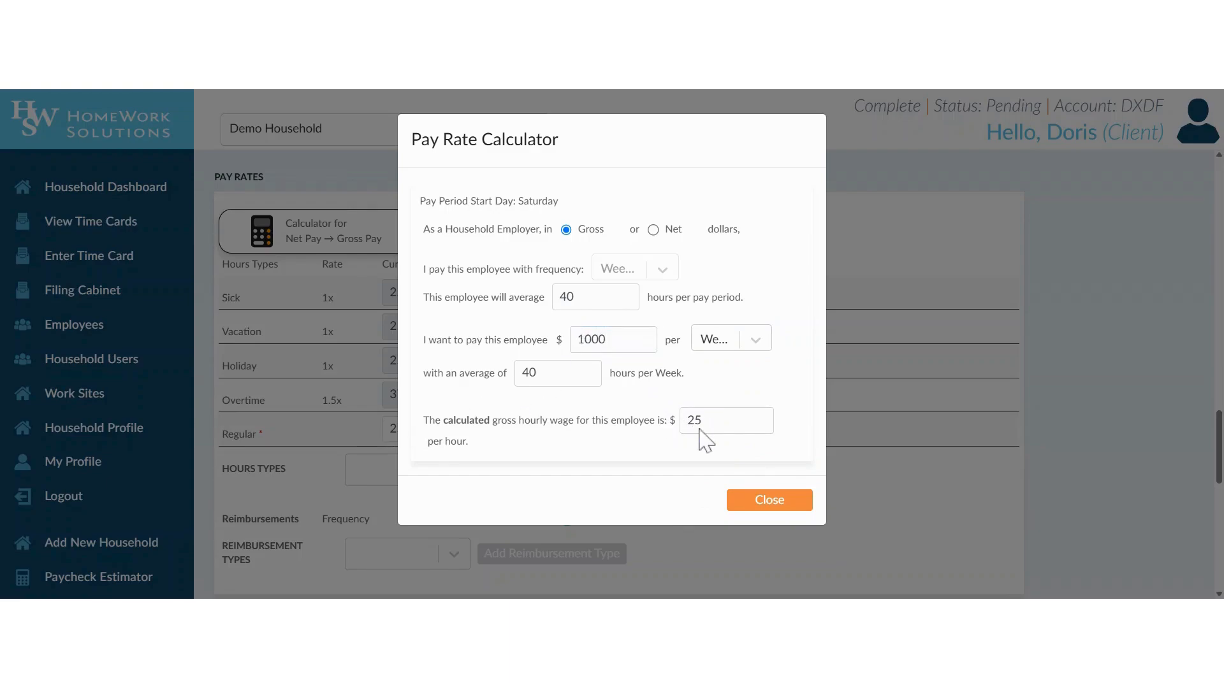
pyautogui.click(746, 503)
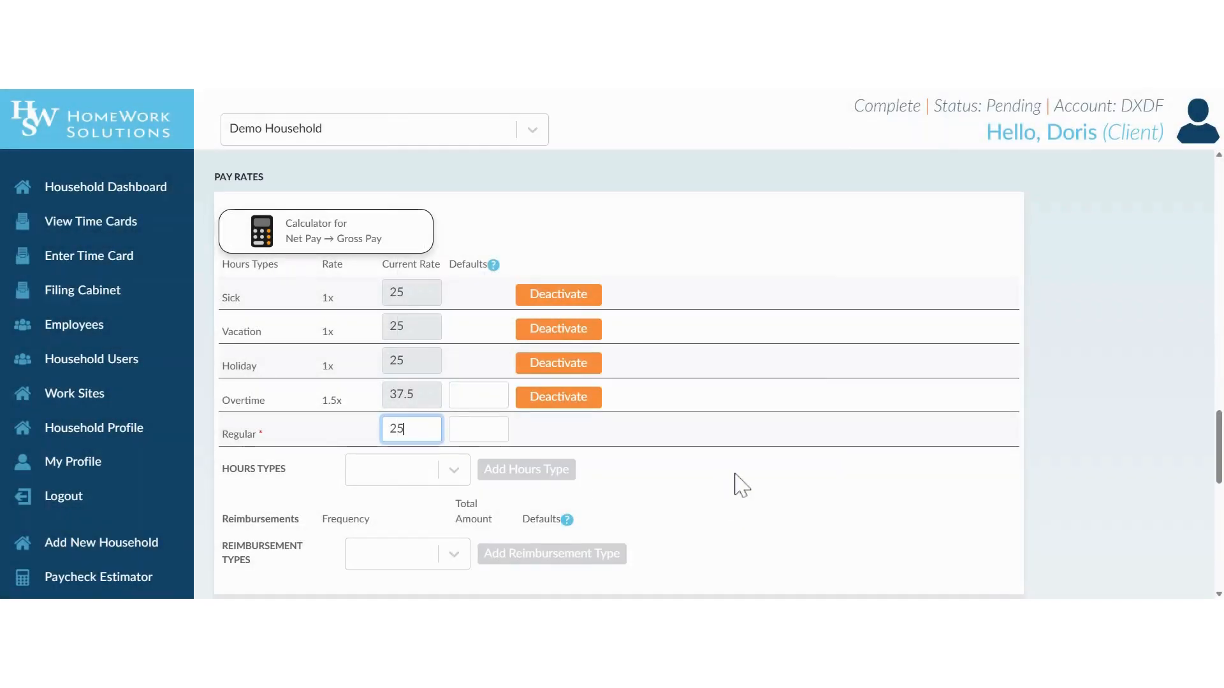
# Answer Yes to entering own time cards and No to approving own TimeCards
pyautogui.scroll(-3, 733, 484)
pyautogui.scroll(-3, 739, 485)
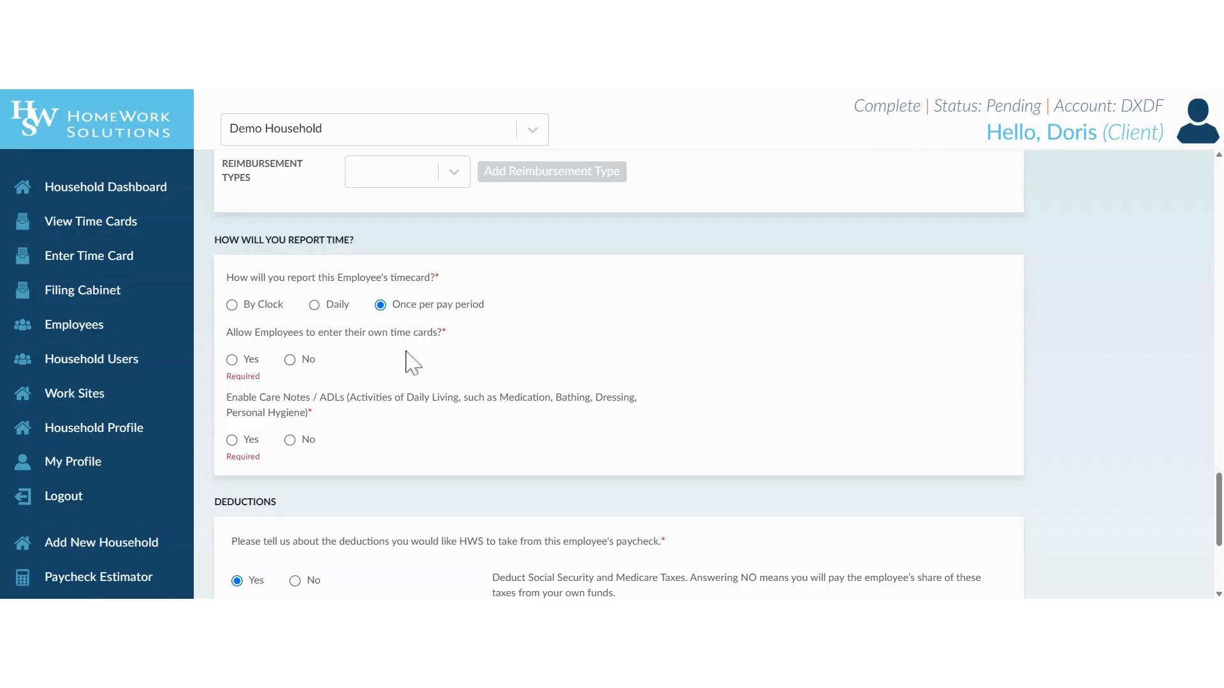
pyautogui.scroll(-2, 307, 280)
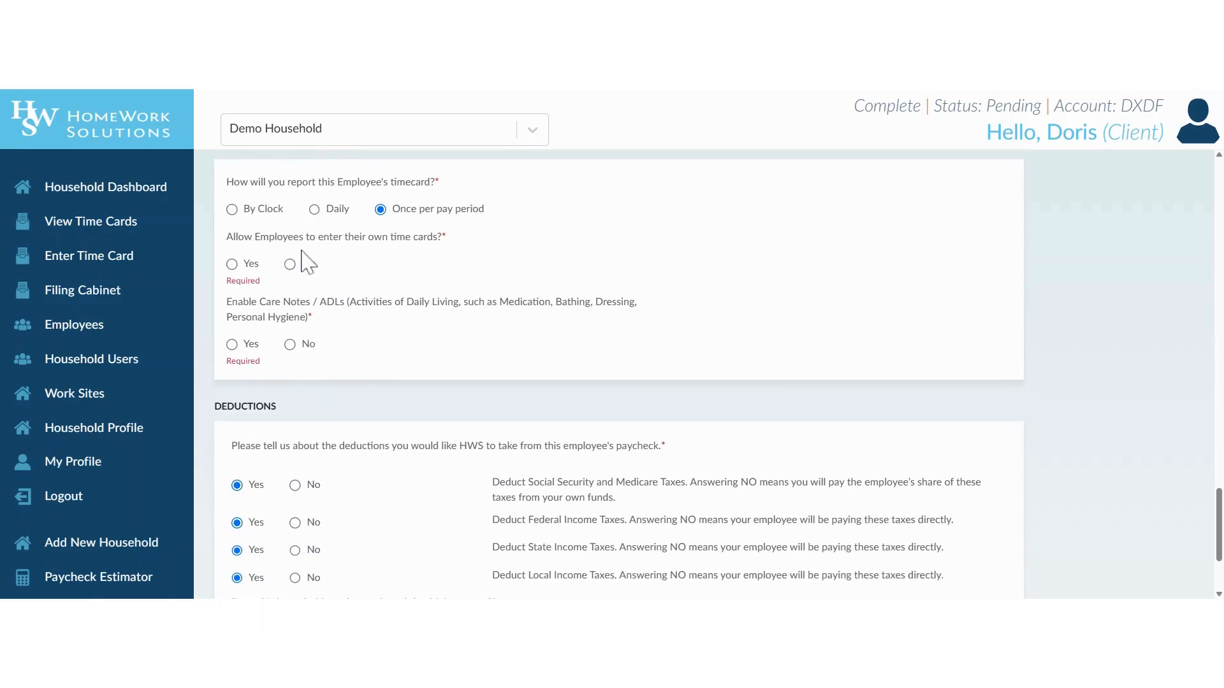
pyautogui.click(232, 266)
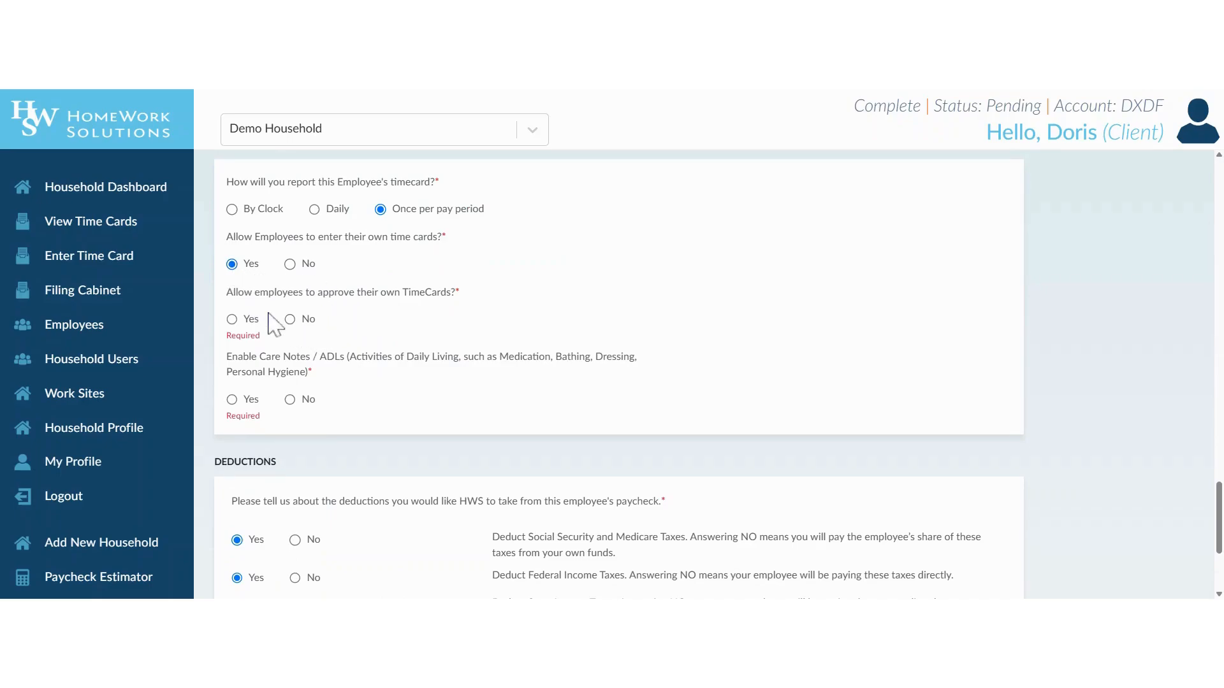
pyautogui.click(291, 320)
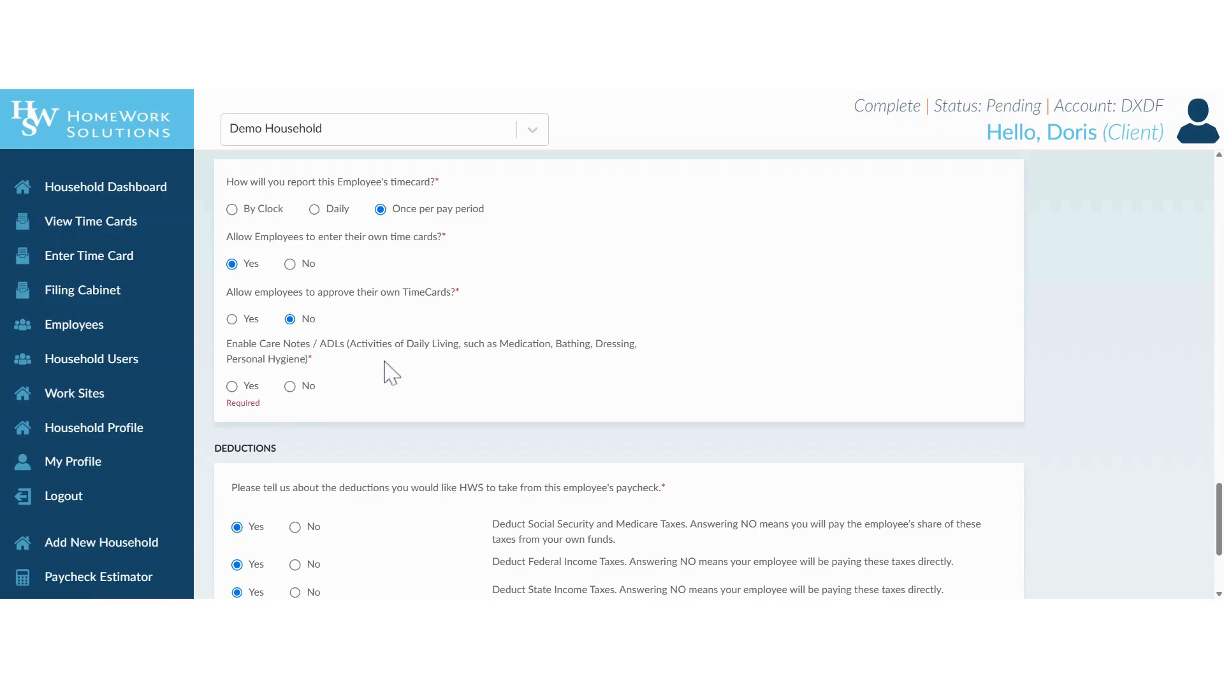
pyautogui.scroll(6, 391, 373)
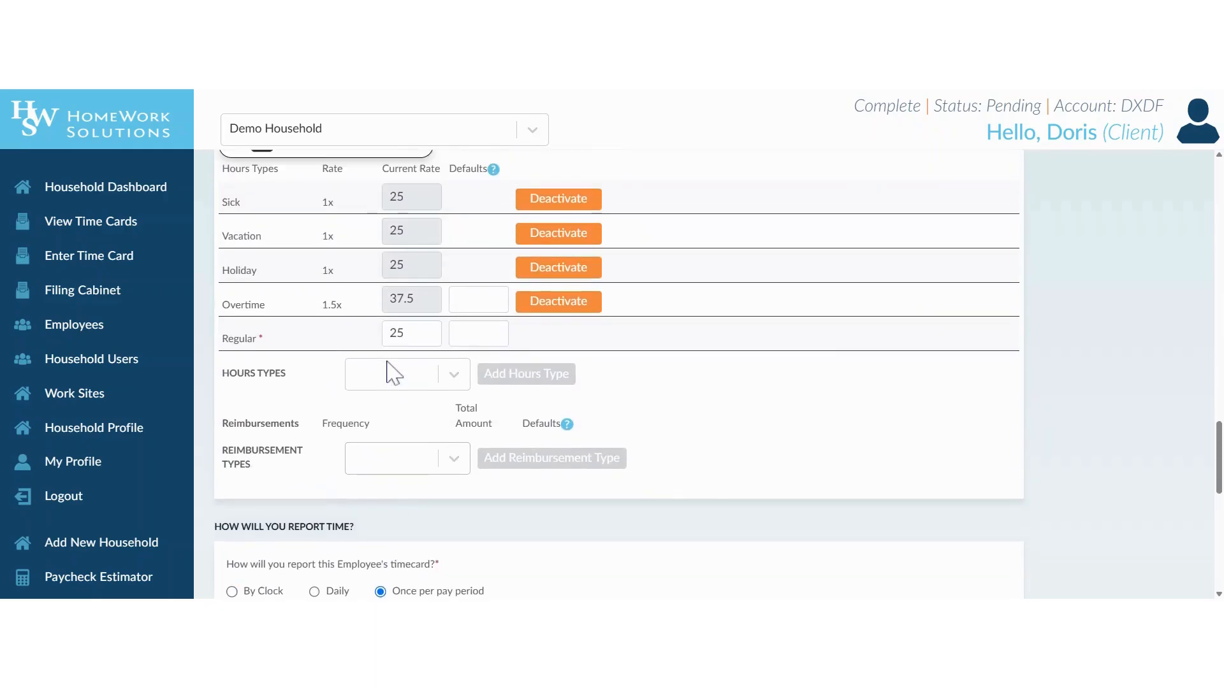
# Enter 40 as the default hours on the Regular pay rate row
pyautogui.scroll(2, 391, 373)
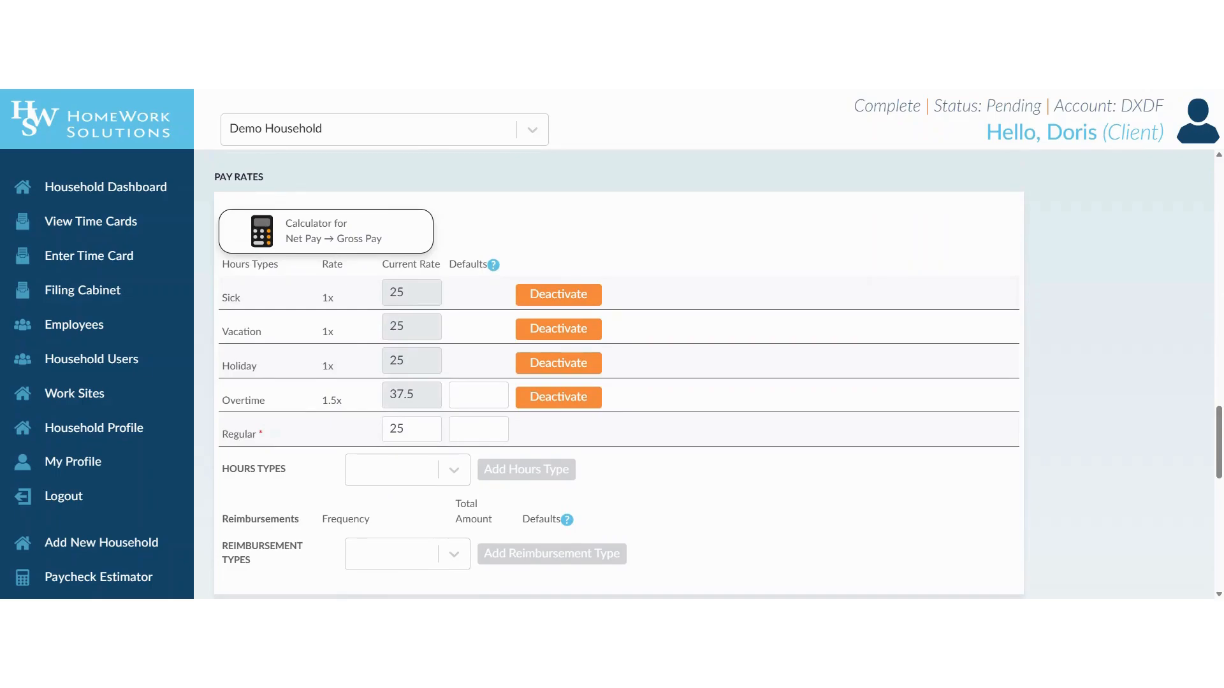
pyautogui.click(502, 431)
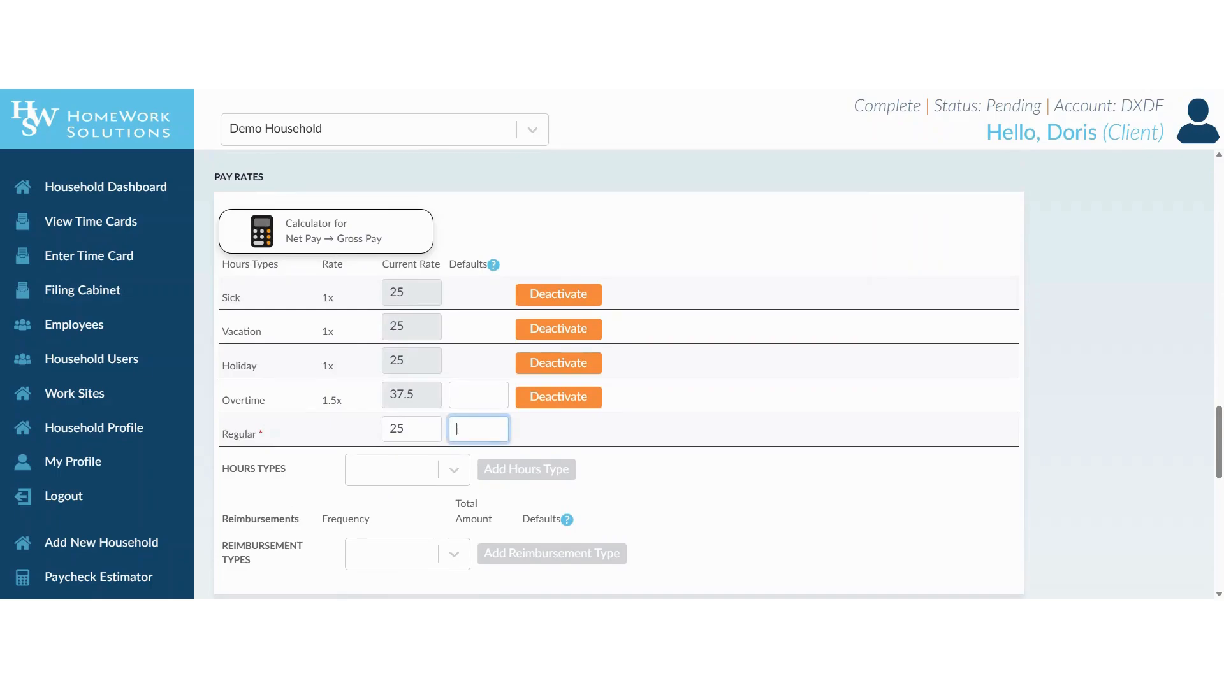
pyautogui.click(533, 440)
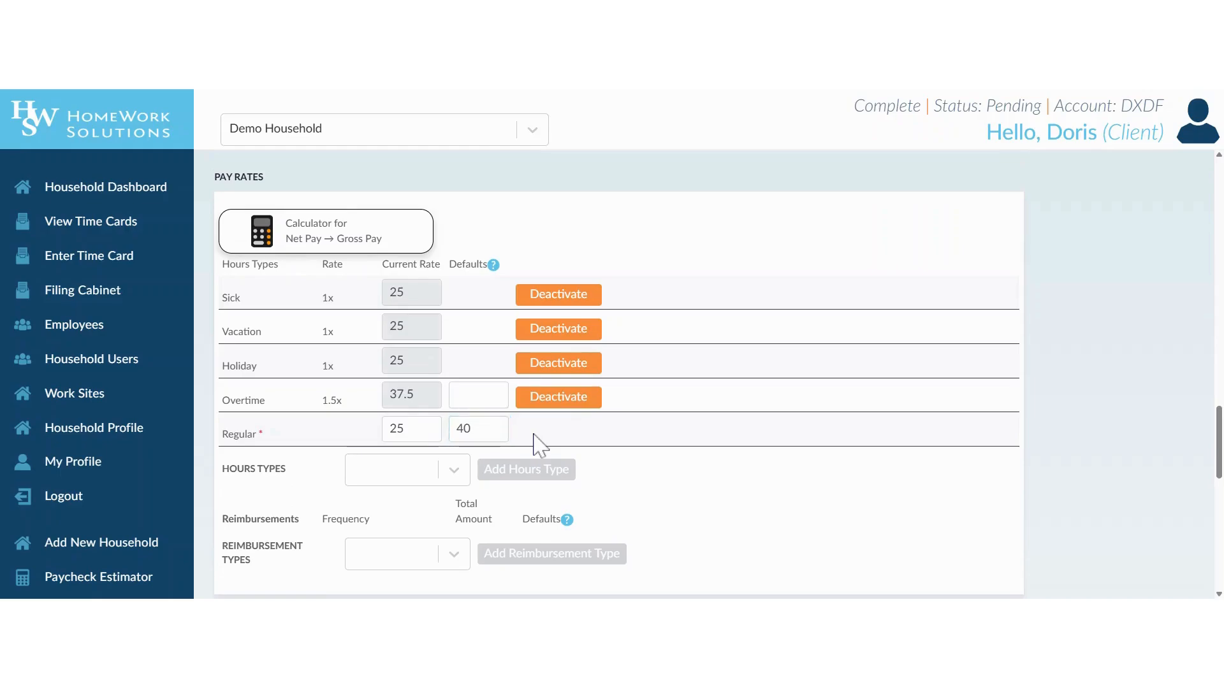
pyautogui.scroll(-2, 538, 442)
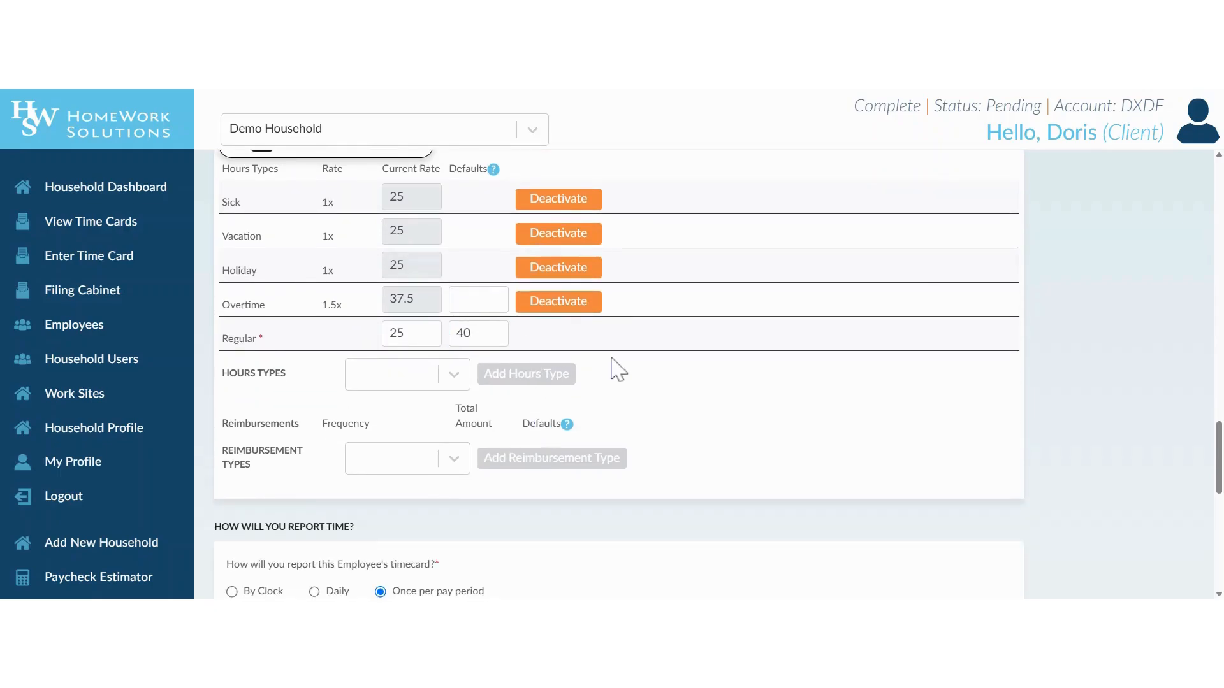
pyautogui.scroll(-4, 673, 395)
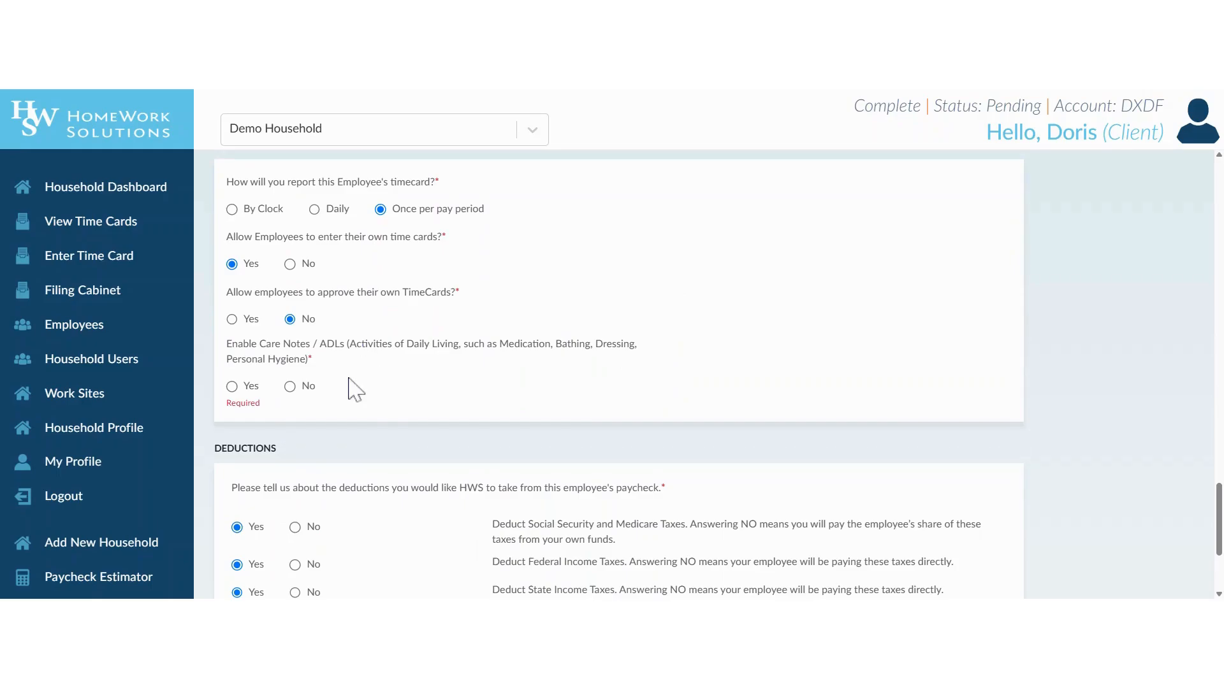
# Answer No for Care Notes/ADLs and household-paid health insurance, then Add the employee
pyautogui.click(290, 386)
pyautogui.scroll(-2, 416, 391)
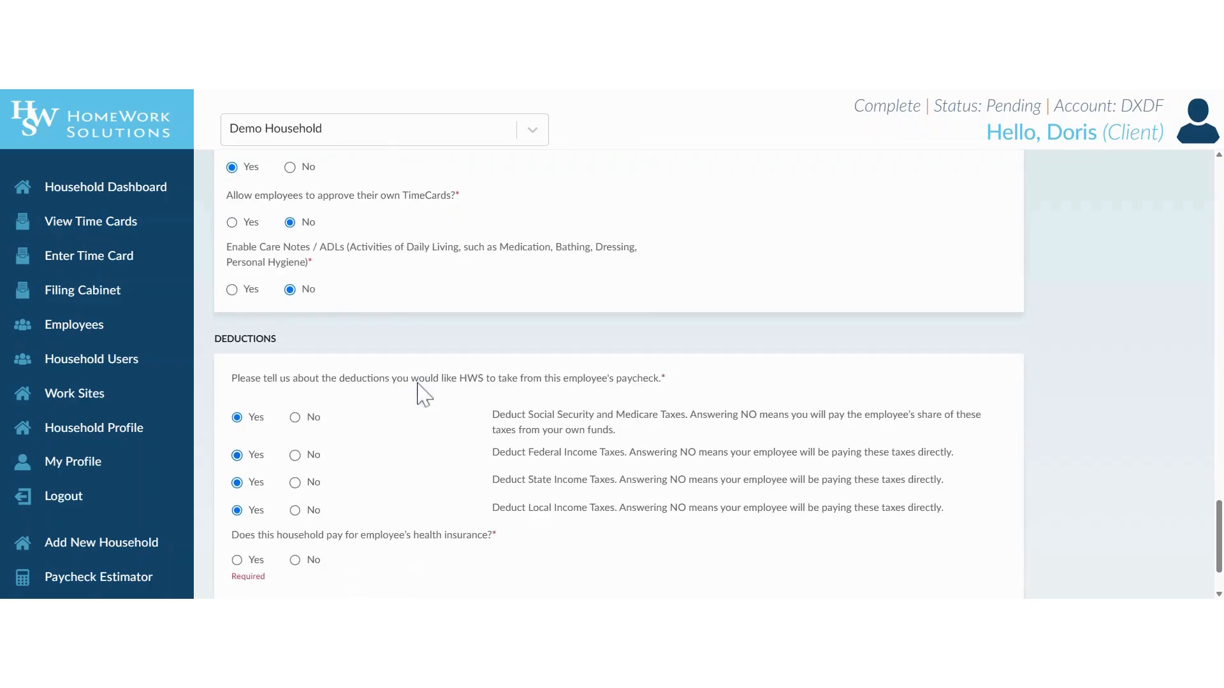
pyautogui.scroll(-1, 420, 388)
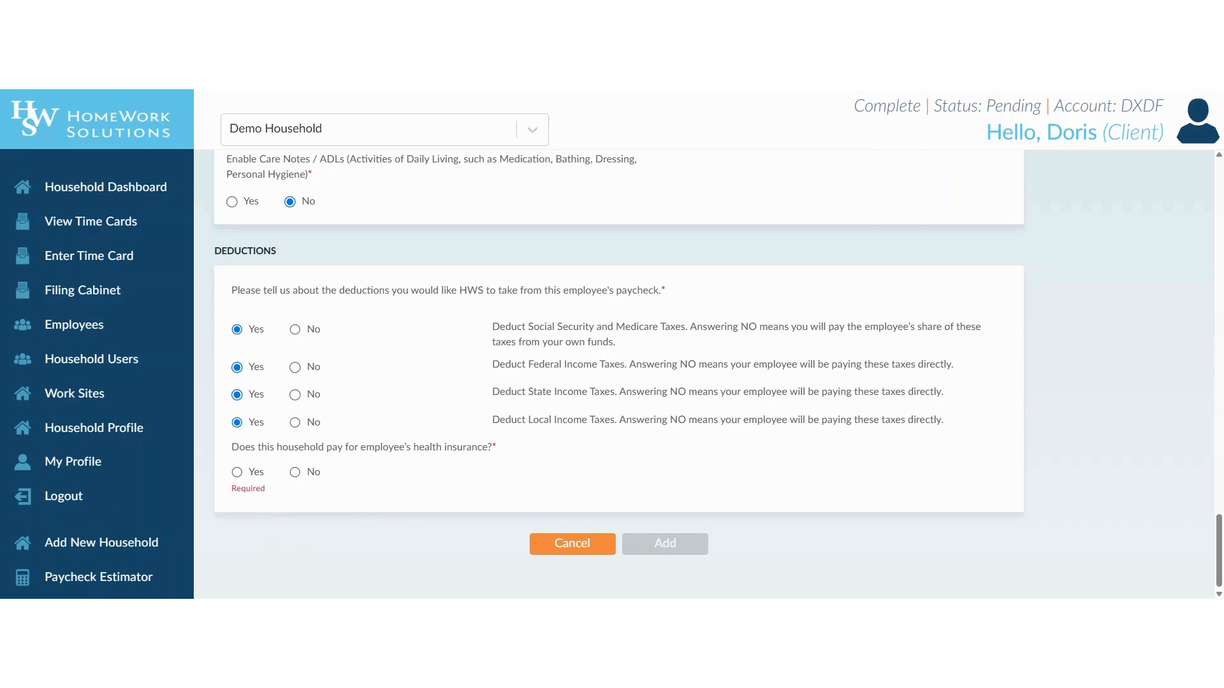
pyautogui.click(294, 472)
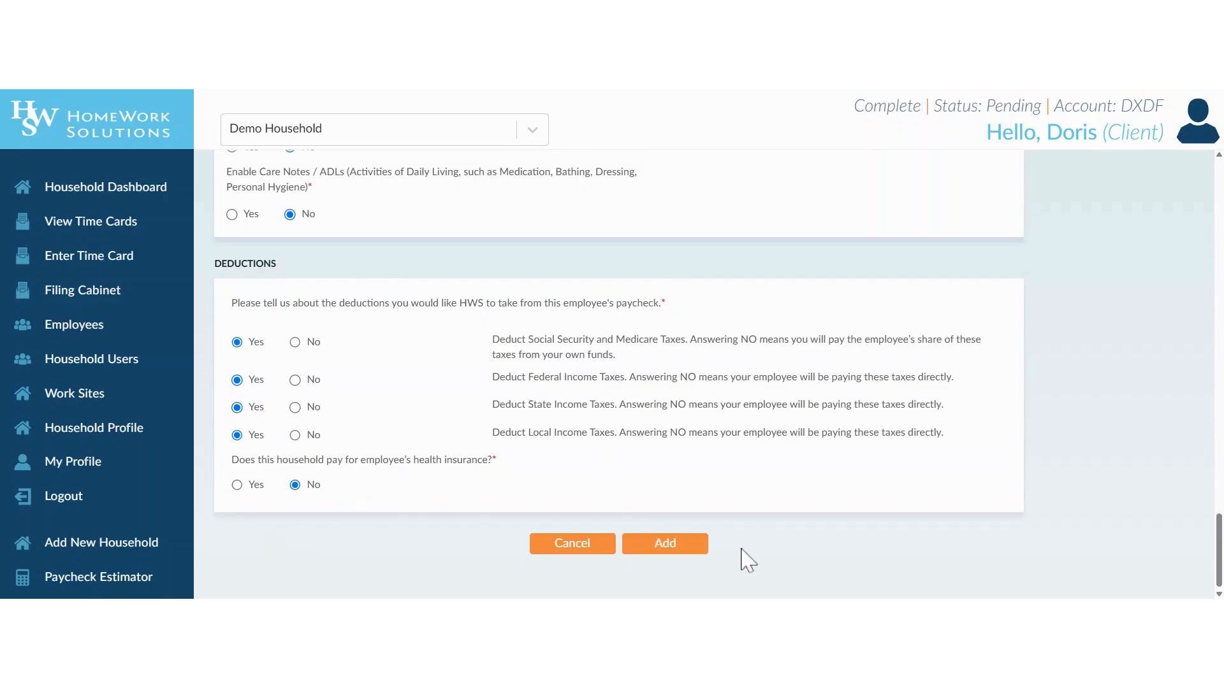
pyautogui.click(694, 548)
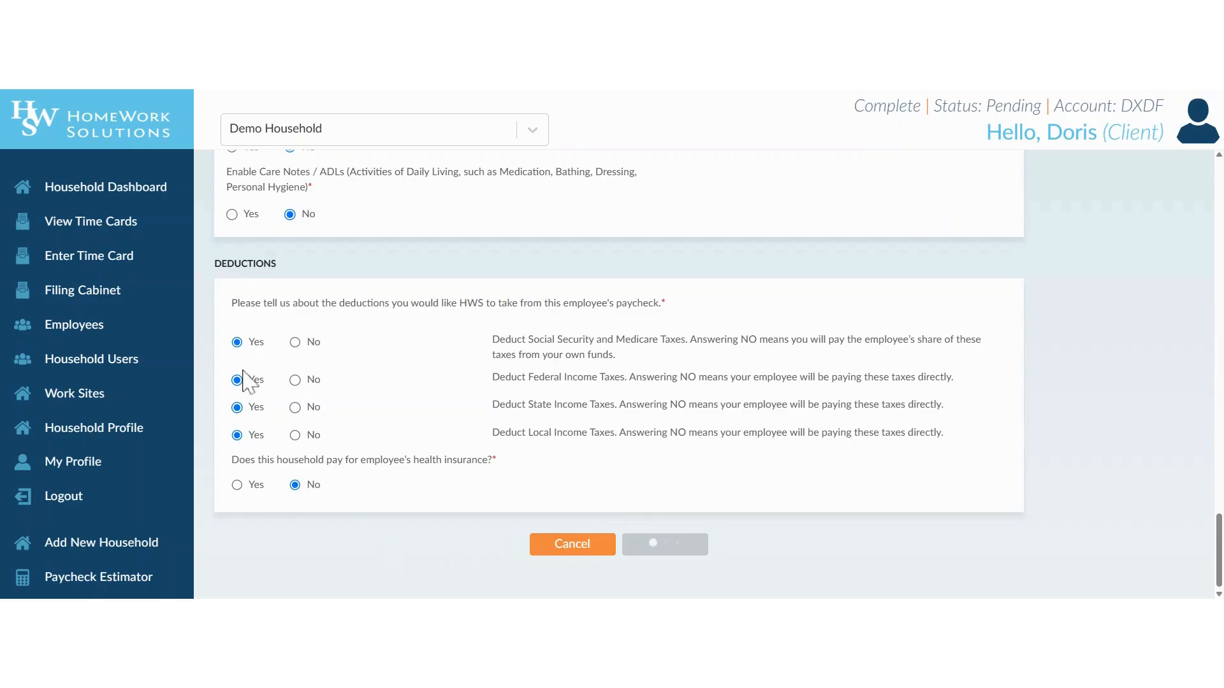
# Go to Household Dashboard and confirm the new housekeeper appears under Employees, flagged missing SSN and address
pyautogui.click(90, 191)
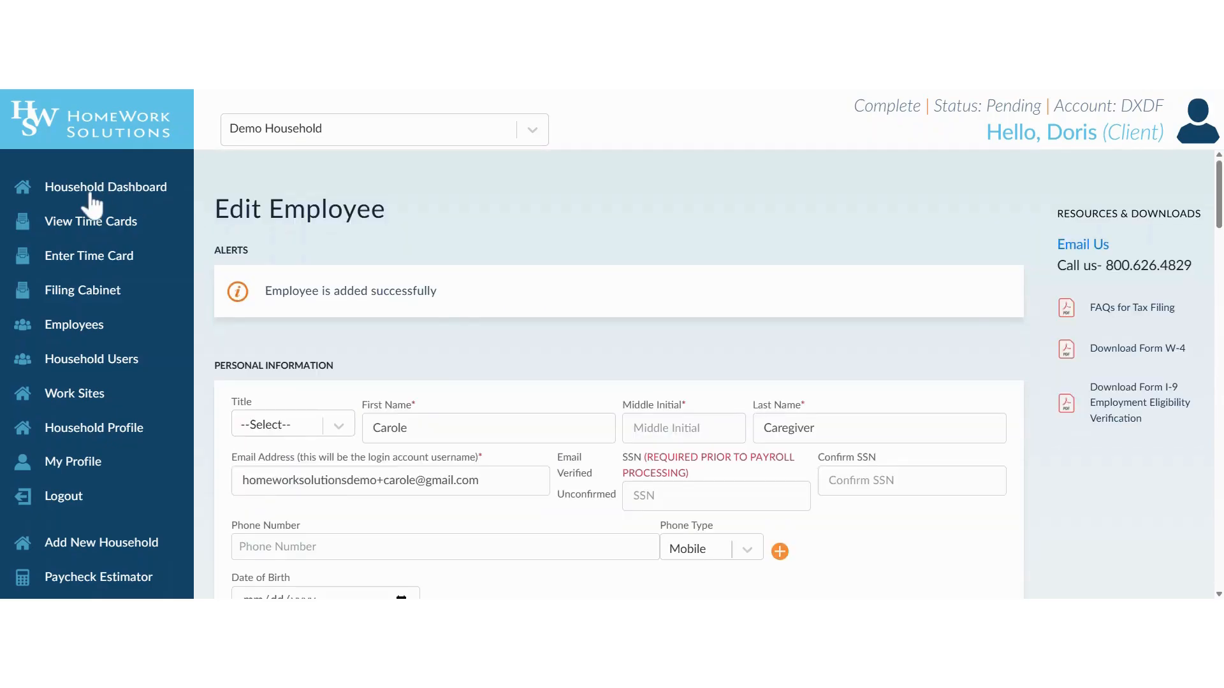
pyautogui.scroll(-2, 431, 248)
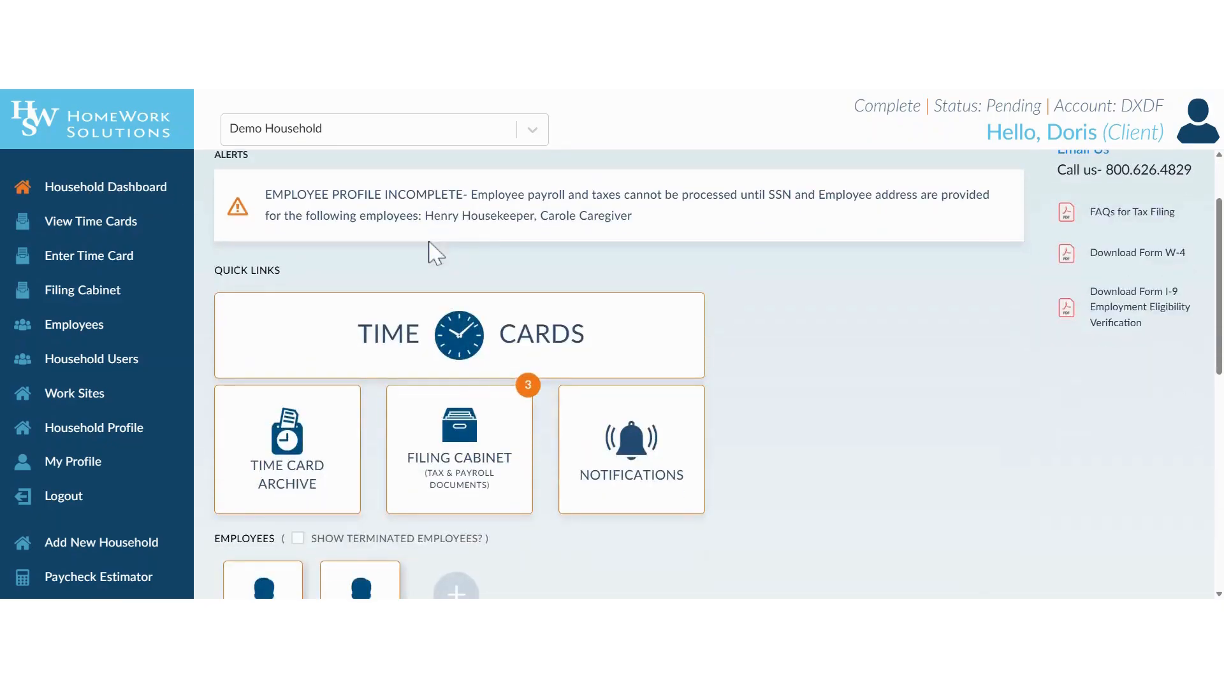
pyautogui.scroll(-2, 431, 250)
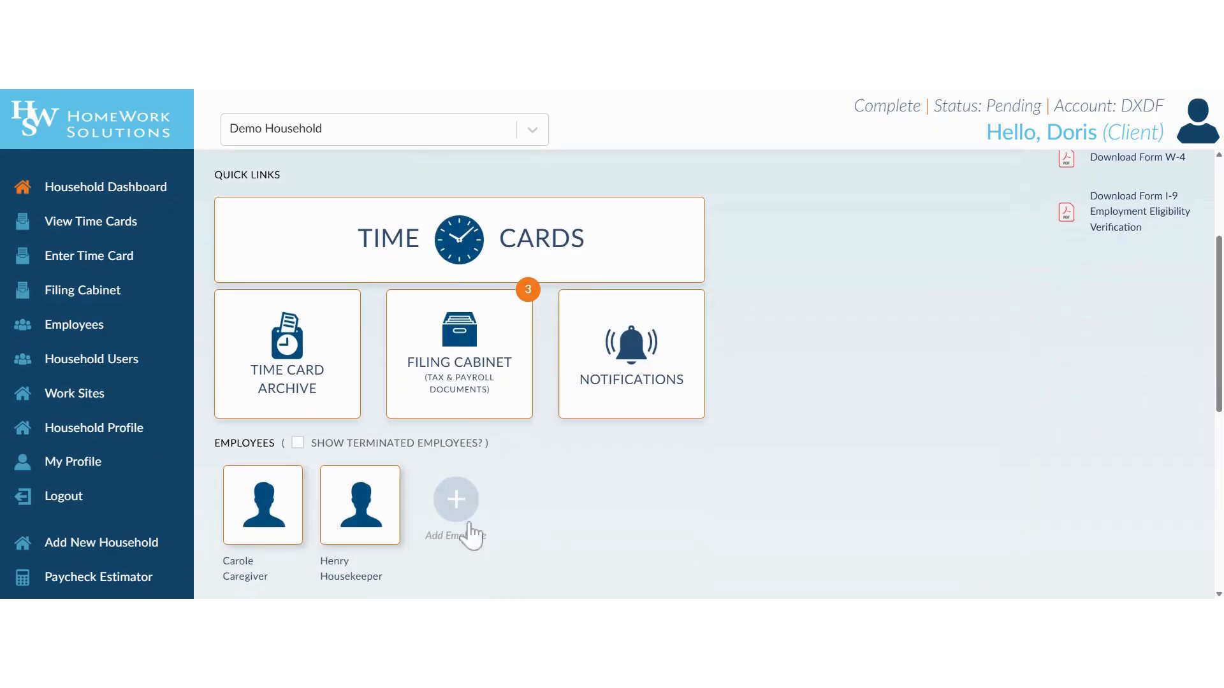
pyautogui.scroll(-2, 308, 568)
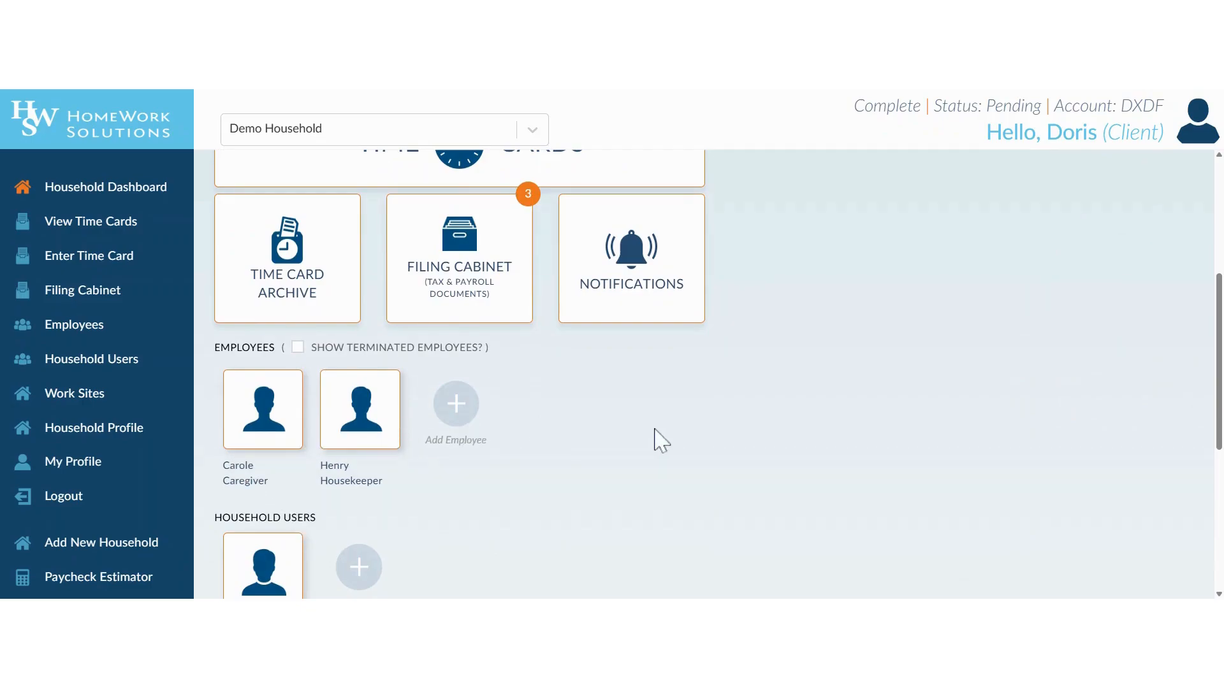
pyautogui.scroll(4, 829, 408)
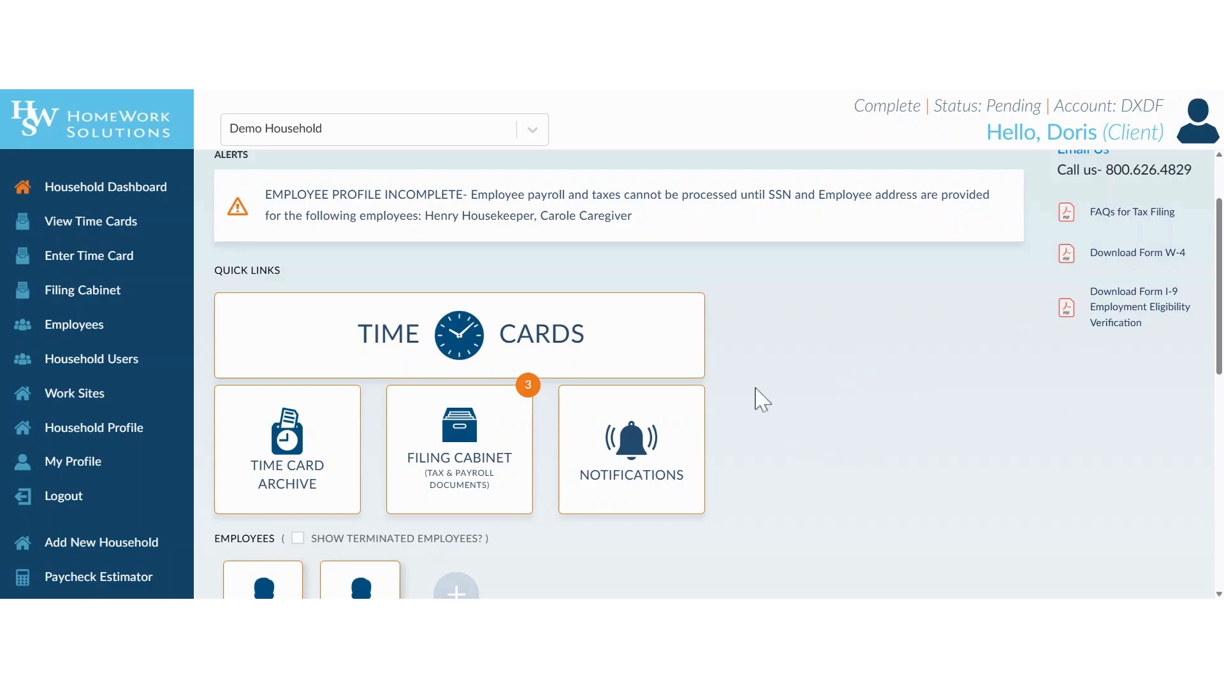
pyautogui.scroll(-5, 762, 401)
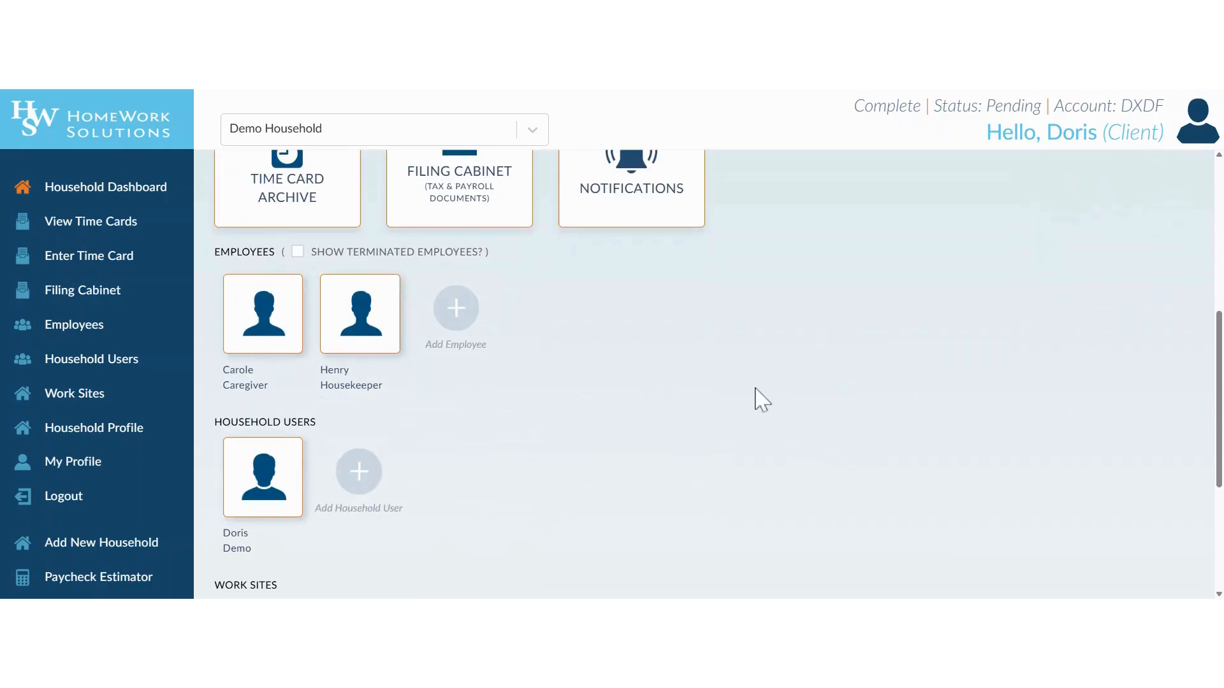
pyautogui.scroll(-4, 762, 400)
pyautogui.scroll(5, 762, 400)
pyautogui.scroll(2, 761, 400)
pyautogui.scroll(2, 822, 387)
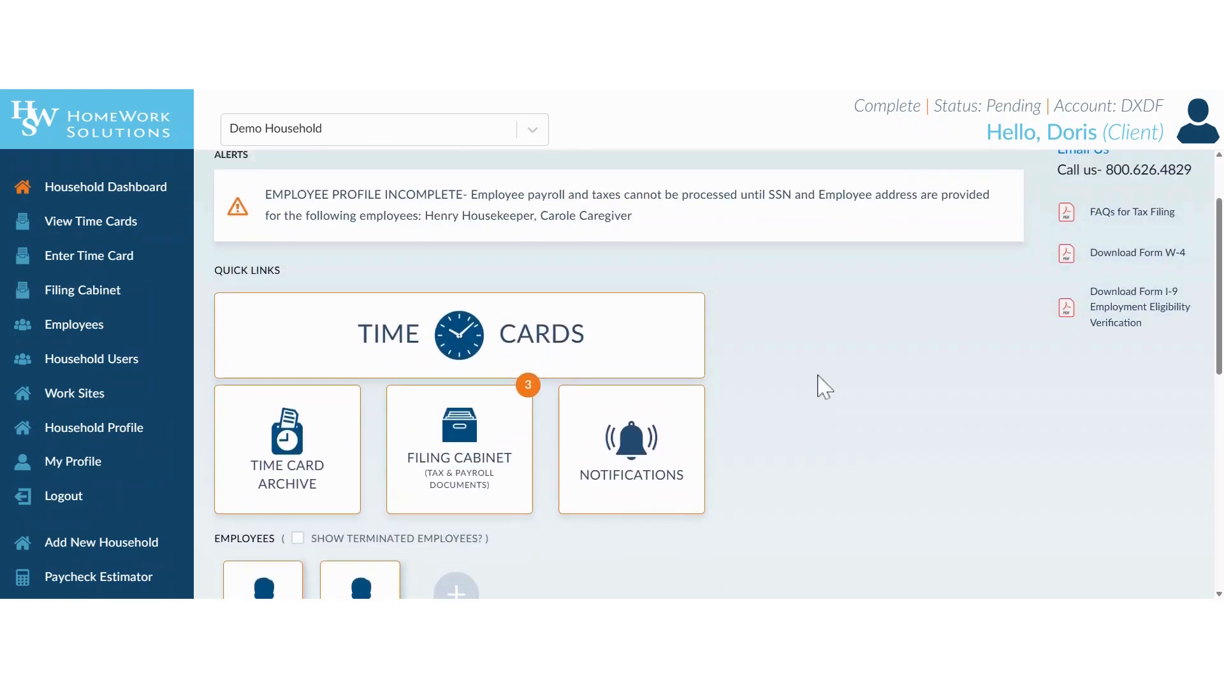
pyautogui.scroll(-1, 823, 387)
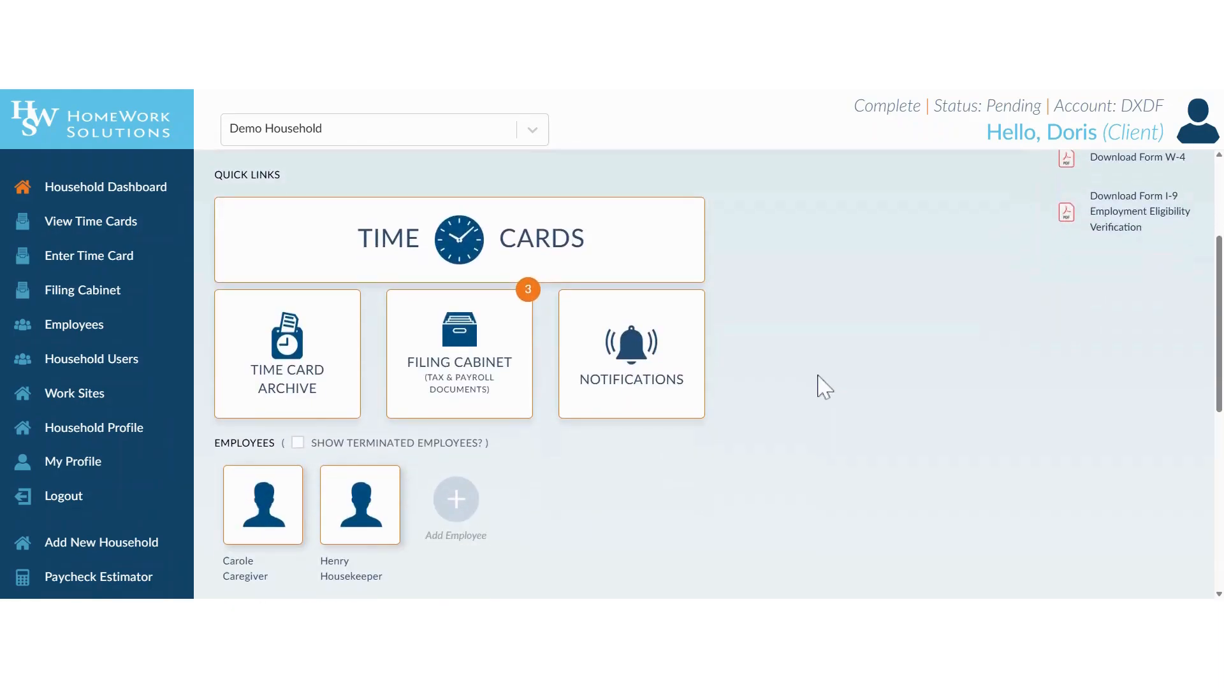
pyautogui.scroll(2, 822, 386)
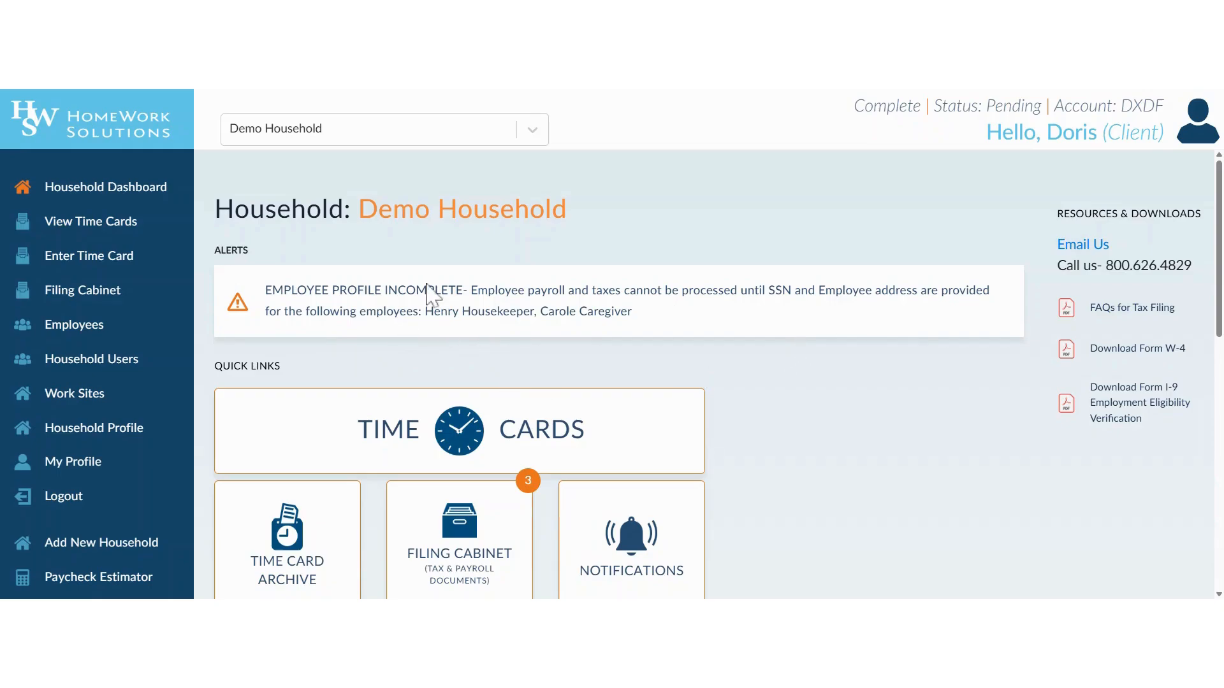
pyautogui.scroll(-3, 817, 382)
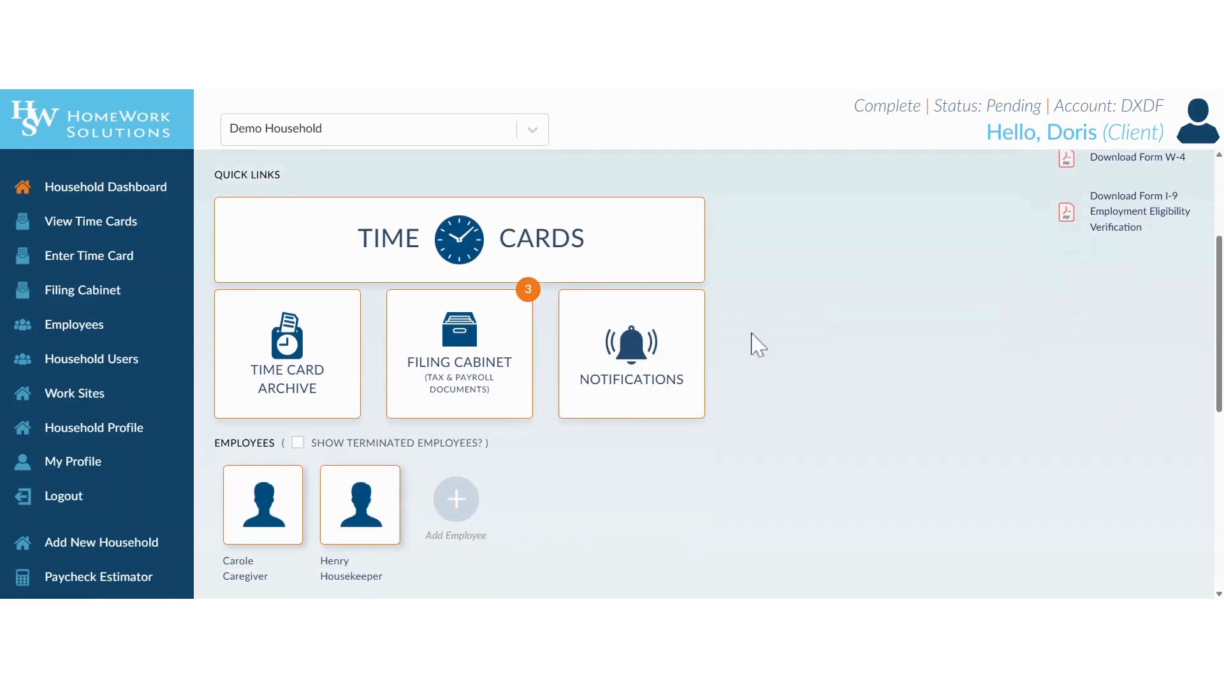